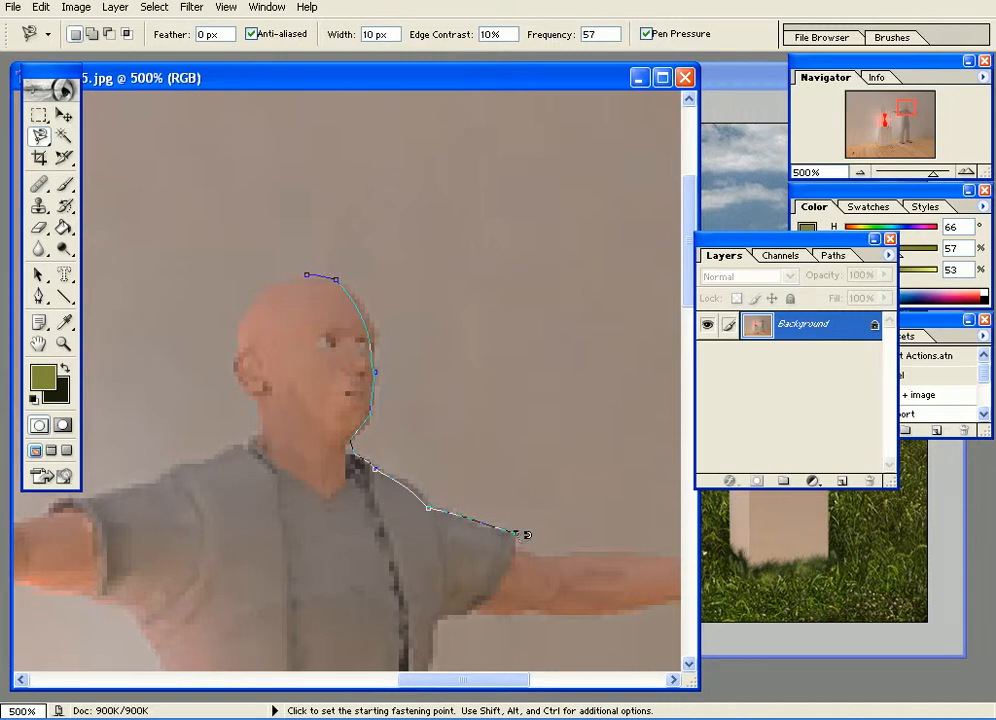
Try to trace the man's outstretched arm with the Magnetic Lasso.
mouse_move(590, 541)
mouse_down()
mouse_move(351, 417)
mouse_move(140, 349)
mouse_up()
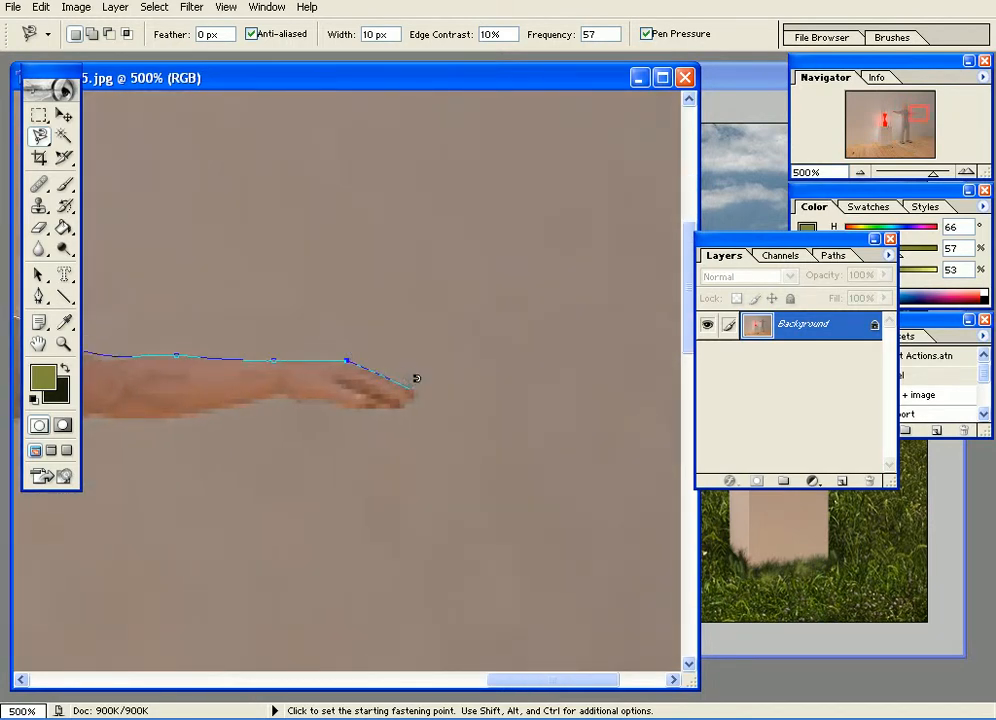
key(Escape)
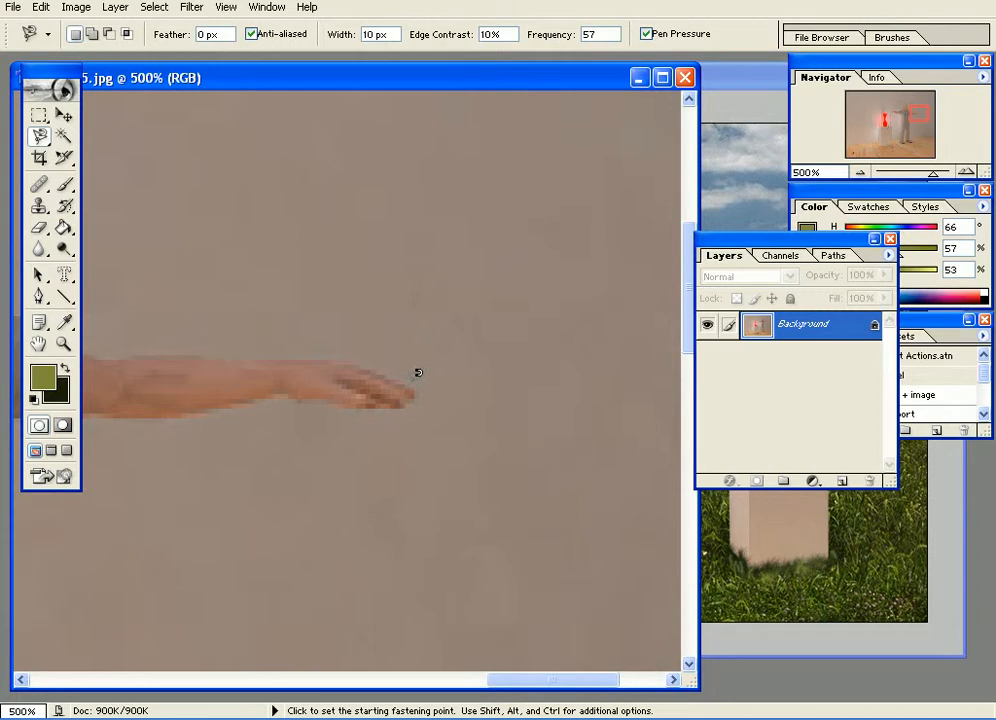
Minimize the interior photo and open Ducky.tif from the Photoshop7ME Samples folder under ck5\Adobe on the C: drive.
click(640, 78)
double_click(125, 281)
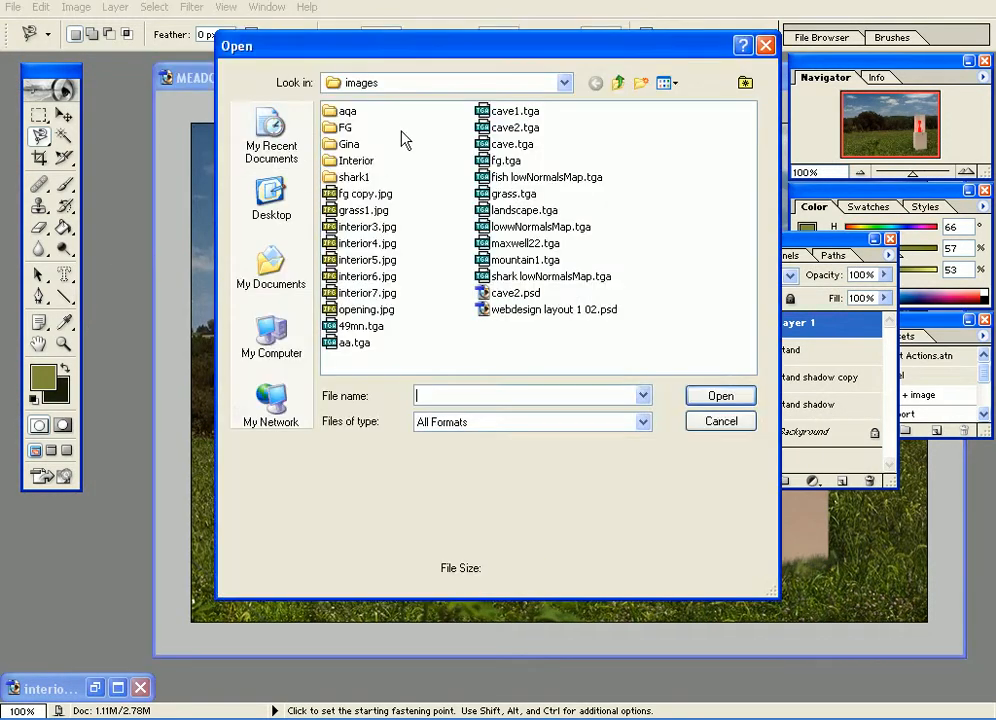
click(390, 88)
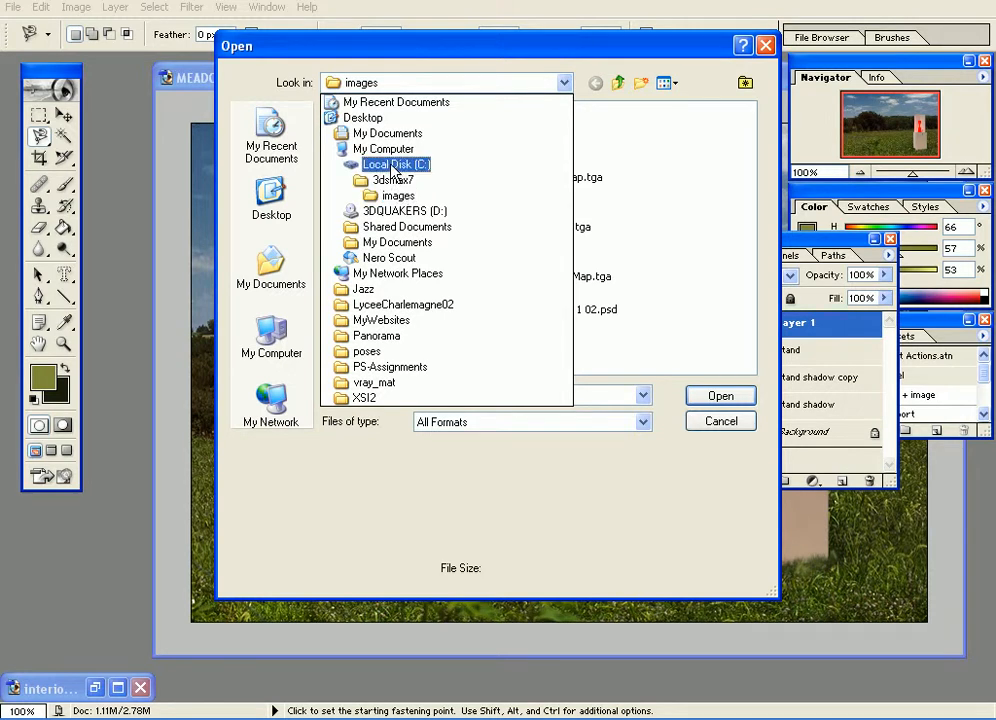
click(400, 164)
double_click(345, 276)
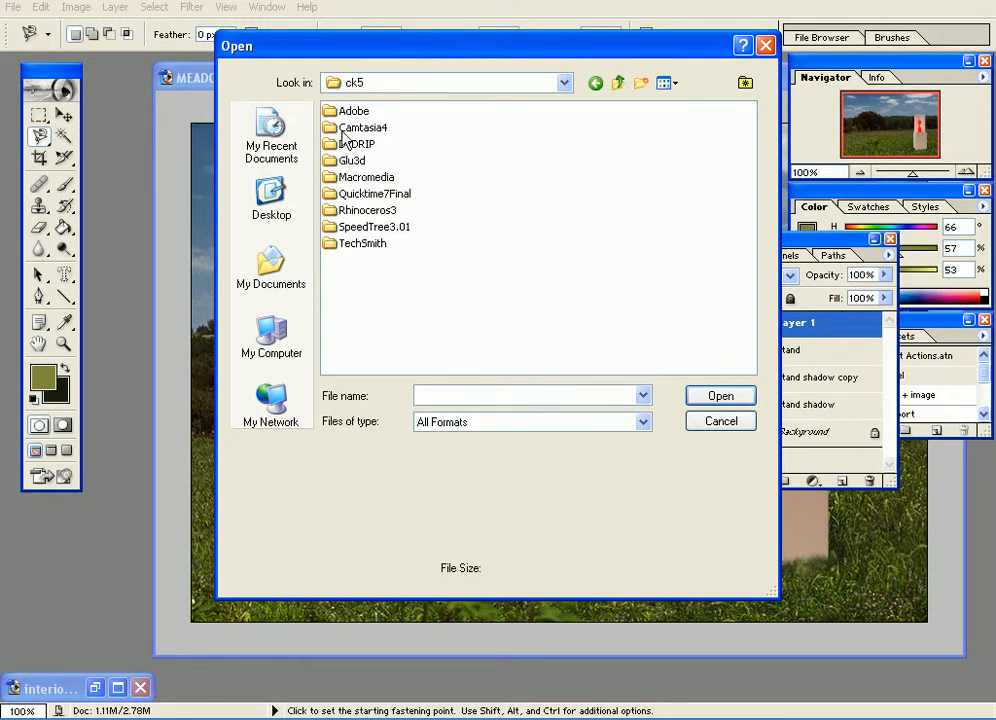
double_click(347, 108)
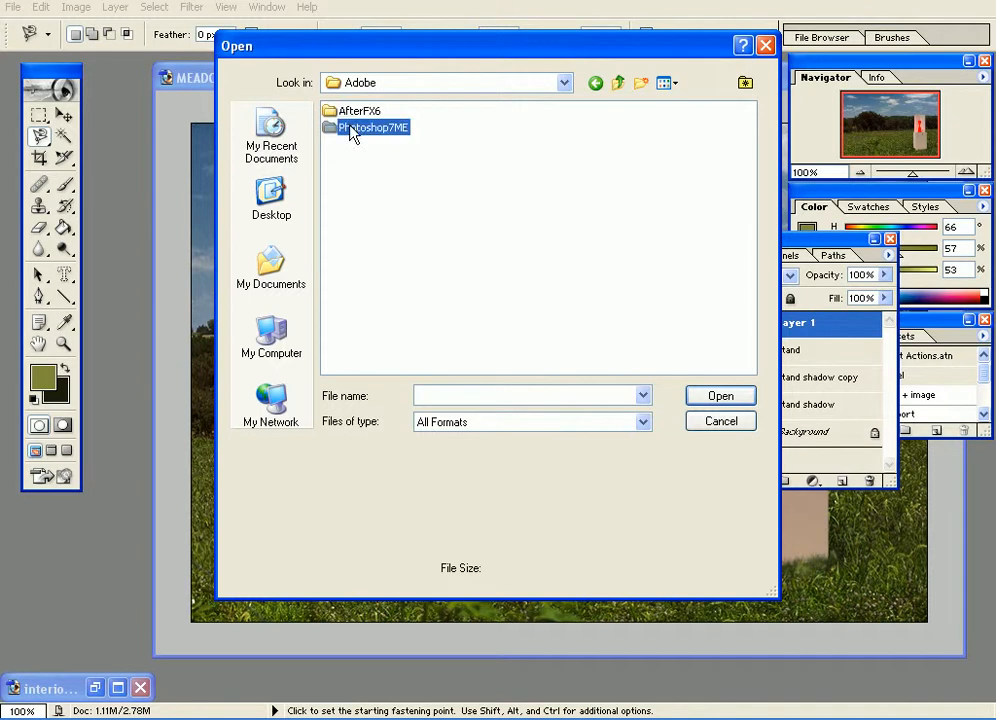
double_click(352, 127)
click(349, 197)
double_click(358, 177)
click(619, 84)
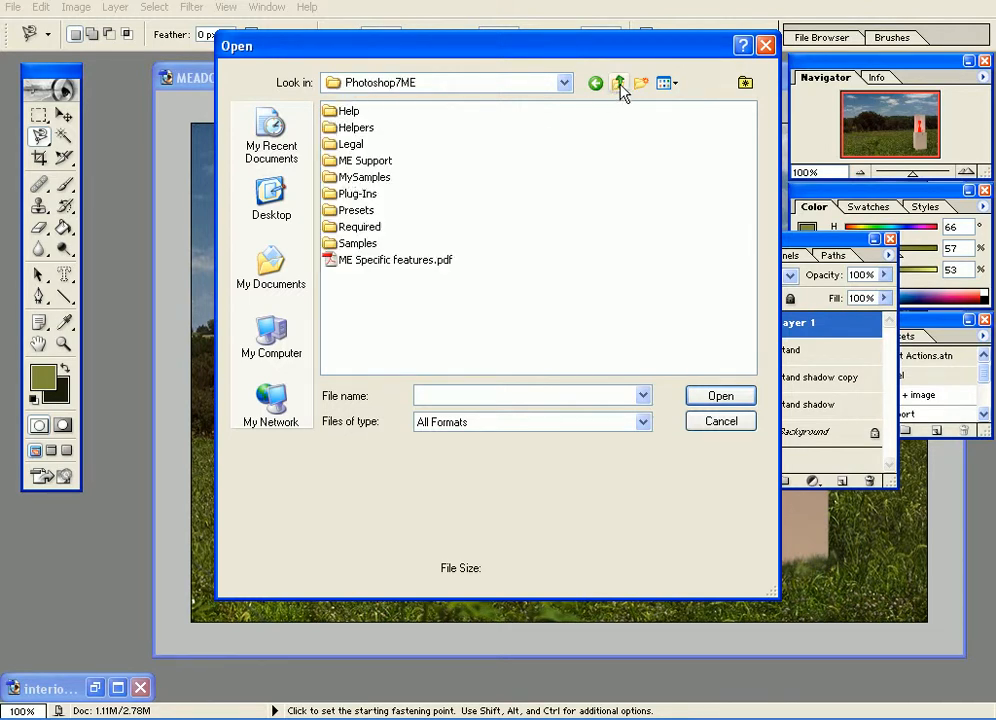
double_click(356, 244)
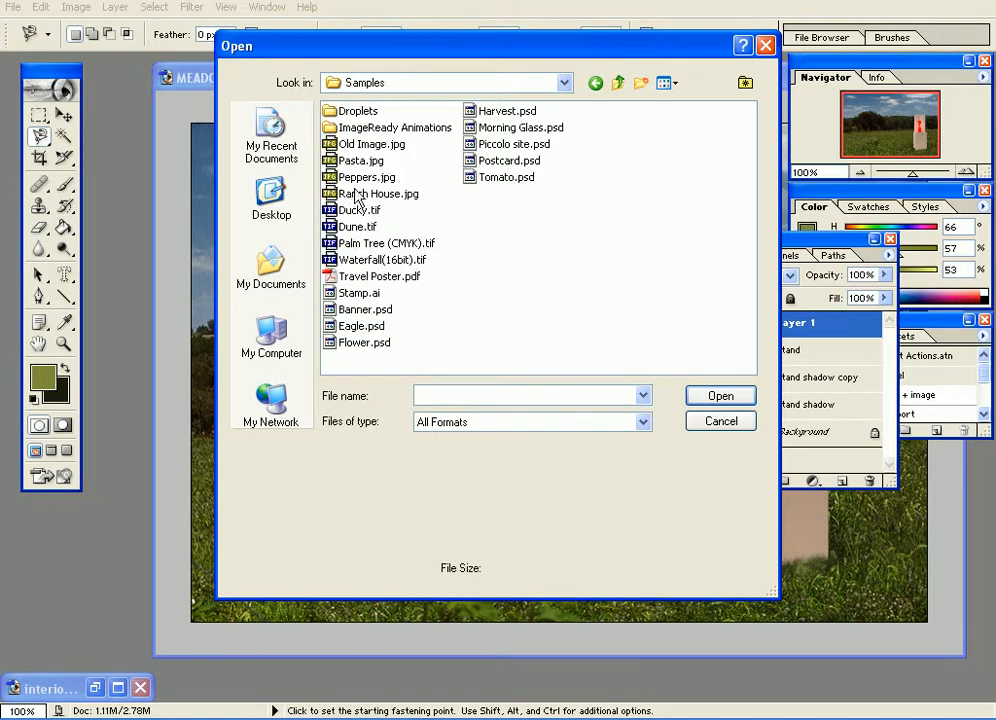
double_click(345, 211)
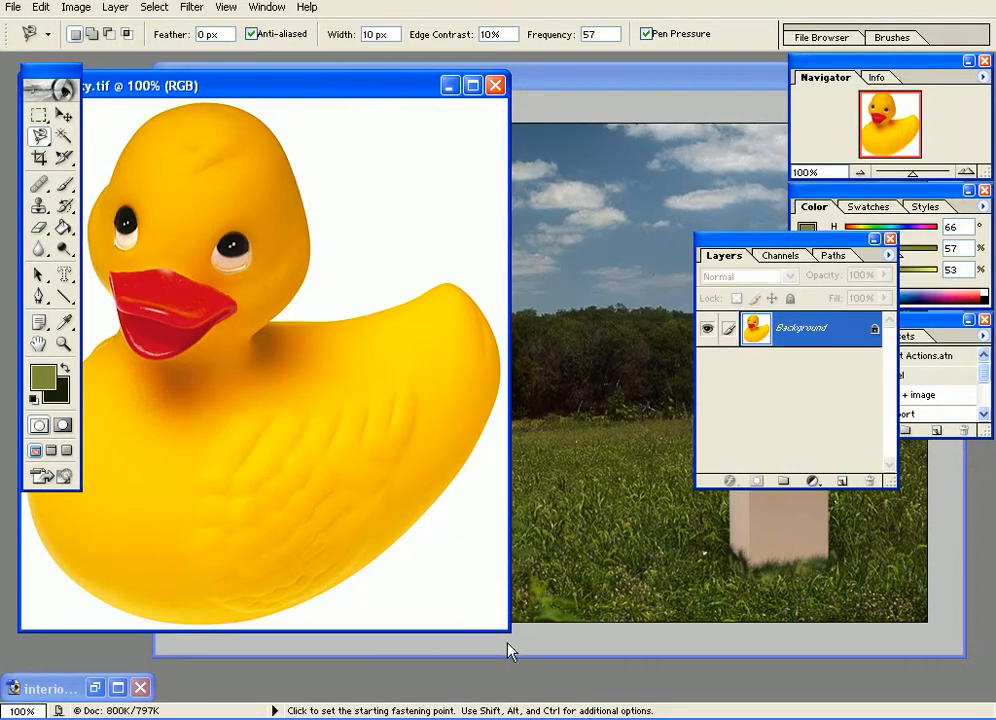
Enlarge the duck image's window and select the whole duck by tracing its outline with the Magnetic Lasso, removing stray anchor points.
drag(505, 630, 758, 694)
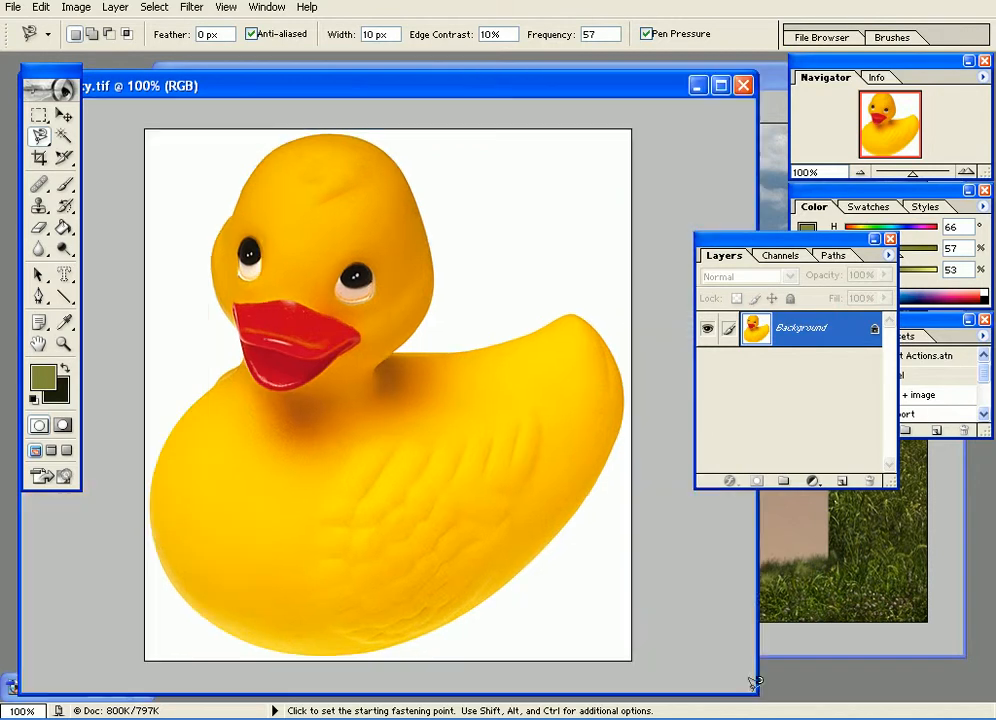
click(416, 200)
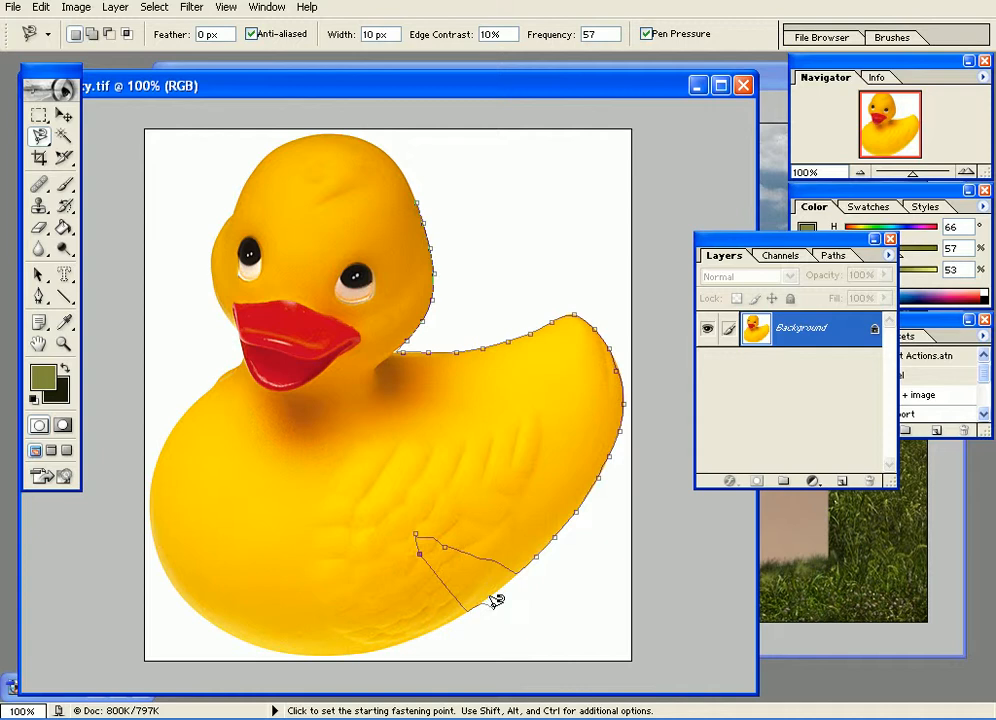
key(Delete)
key(Delete)
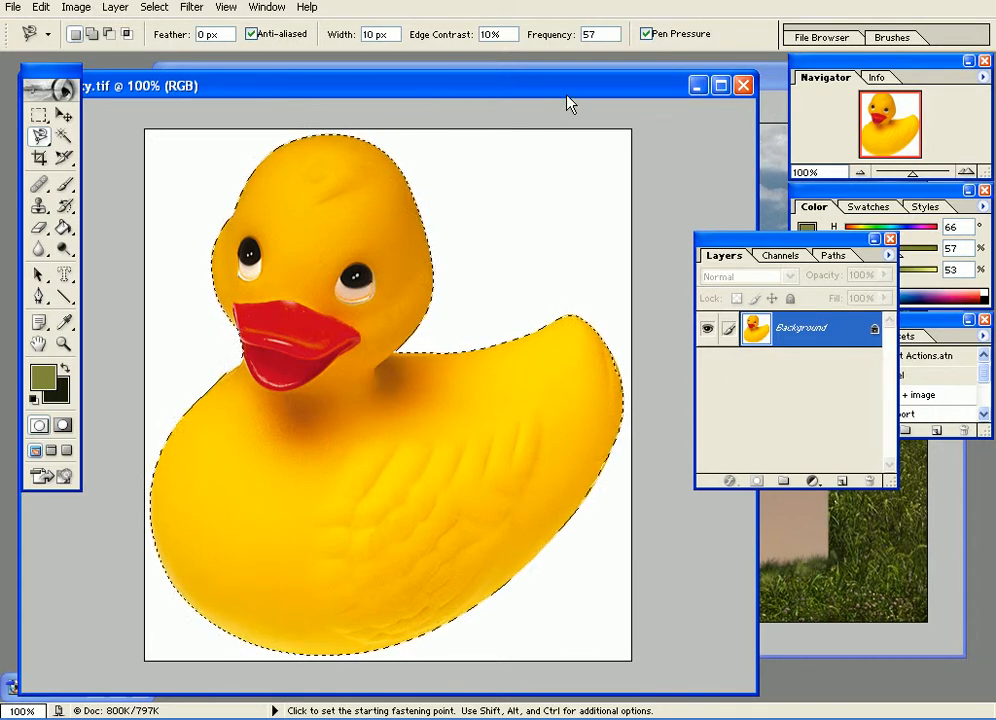
Copy the selected duck into MEADOW1.JPG with the Move tool.
drag(568, 103, 563, 118)
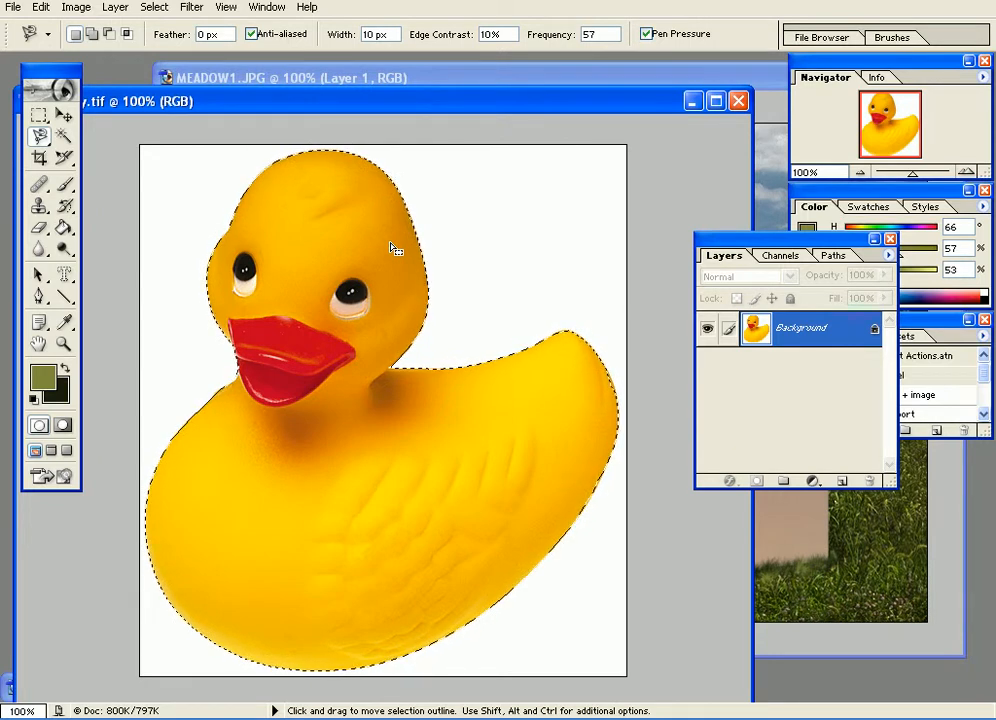
click(63, 115)
drag(405, 530, 441, 492)
Scale the duck down with Free Transform and place it on the grass in the meadow's lower-left corner.
key(ctrl+t)
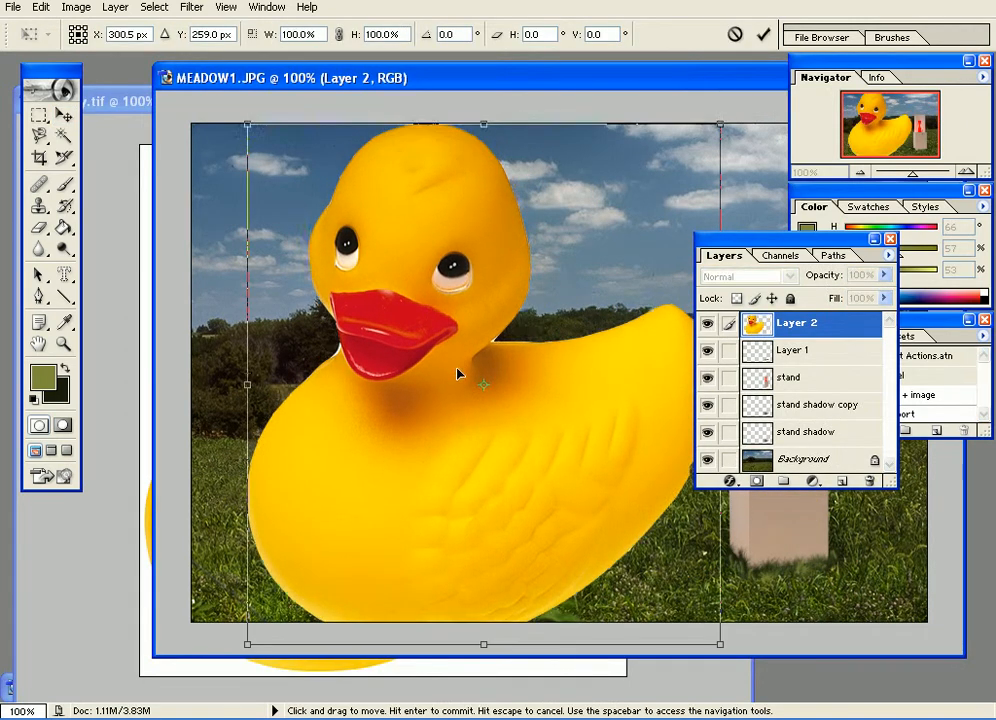
drag(460, 373, 476, 422)
drag(262, 172, 456, 385)
drag(498, 433, 252, 557)
key(Return)
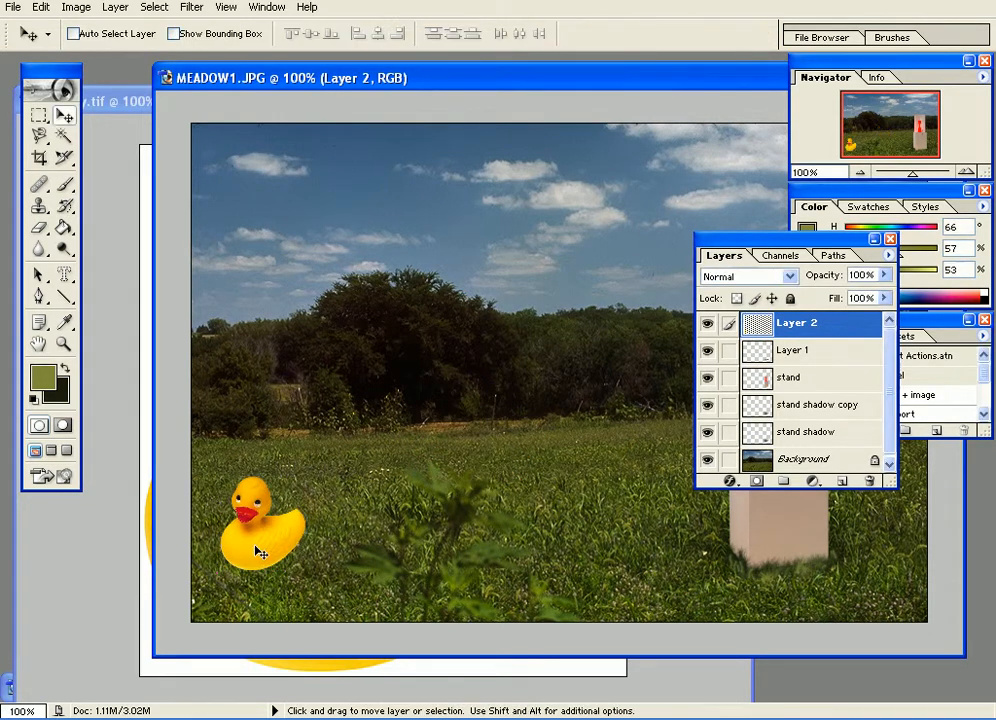
Add an Outer Glow effect to the stand layer with a size of 46 px.
key(ctrl+minus)
drag(486, 88, 338, 89)
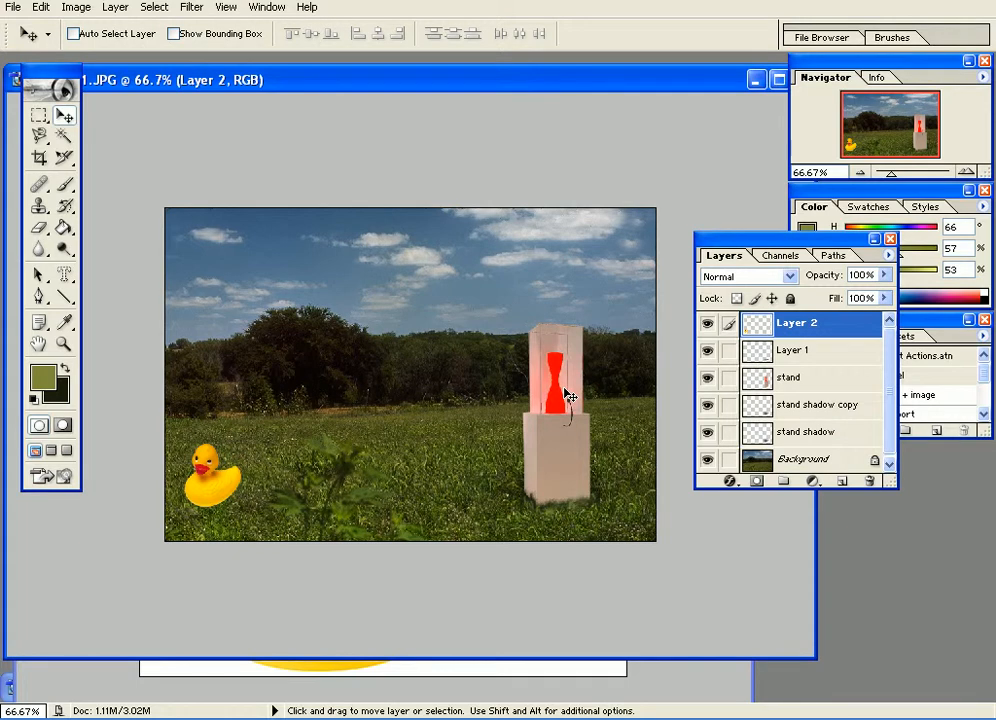
key(ctrl+plus)
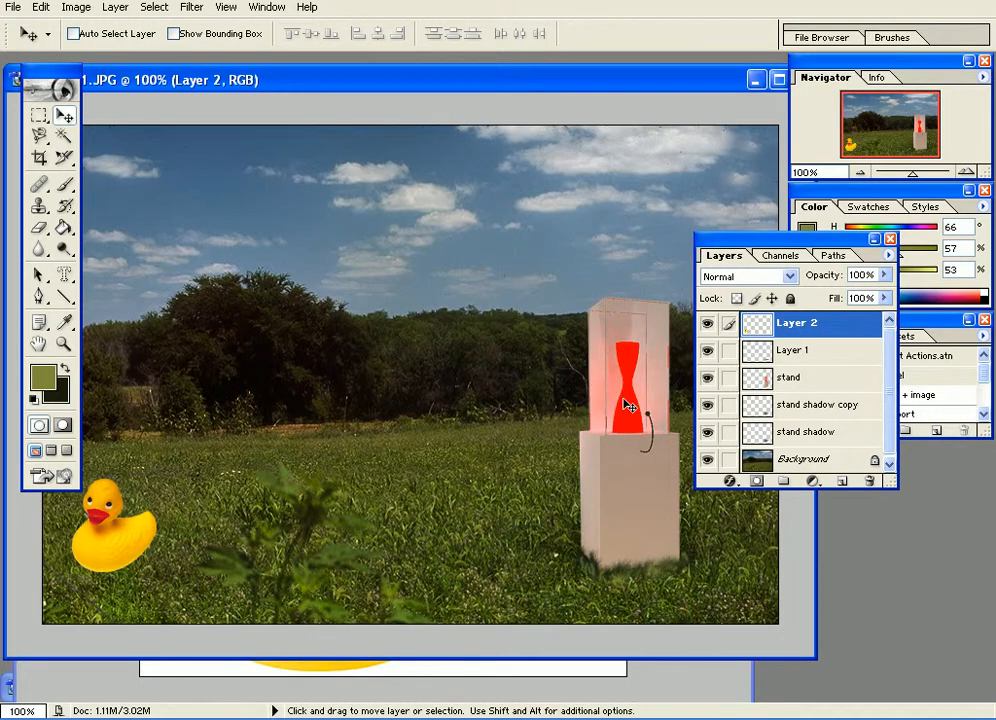
key(ctrl+plus)
drag(654, 407, 267, 365)
scroll(267, 365, up, 3)
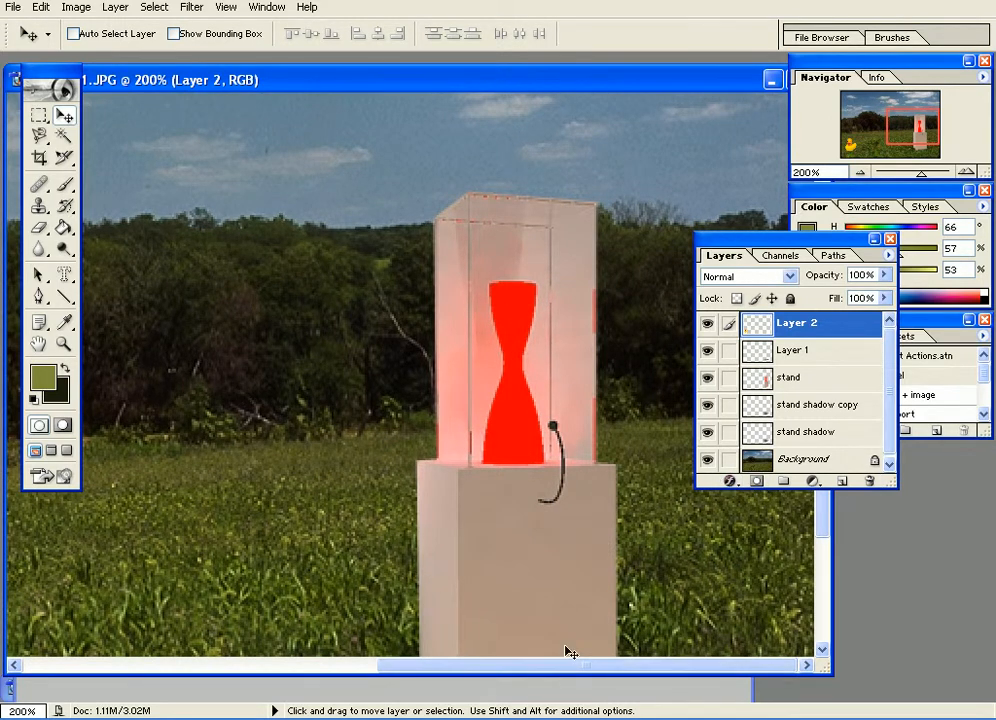
click(789, 379)
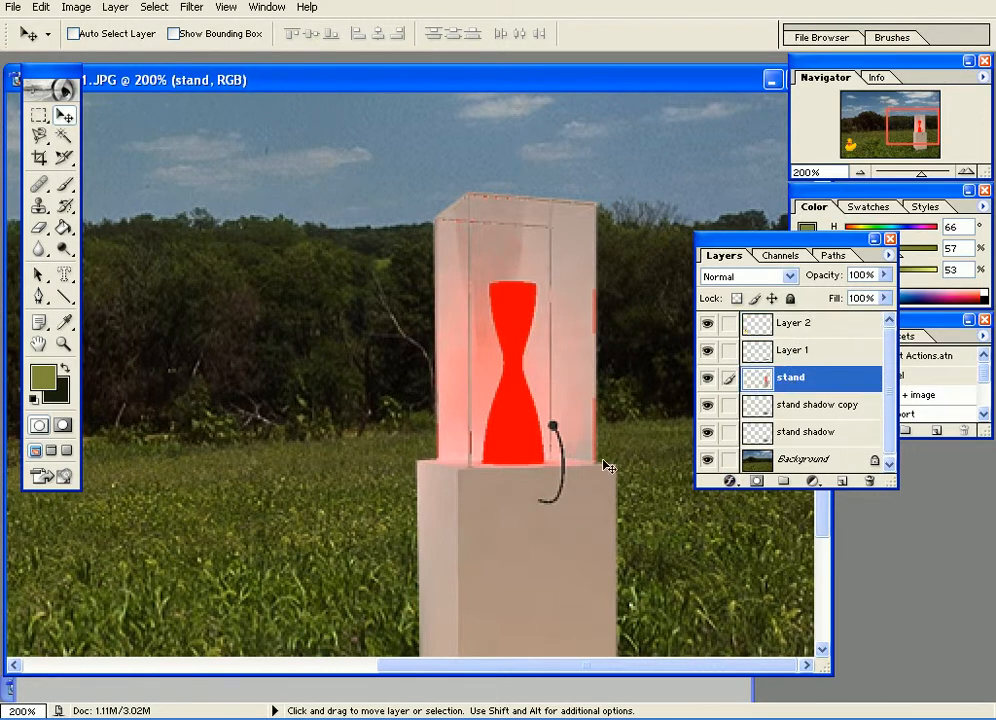
key(space)
drag(592, 460, 594, 349)
click(735, 482)
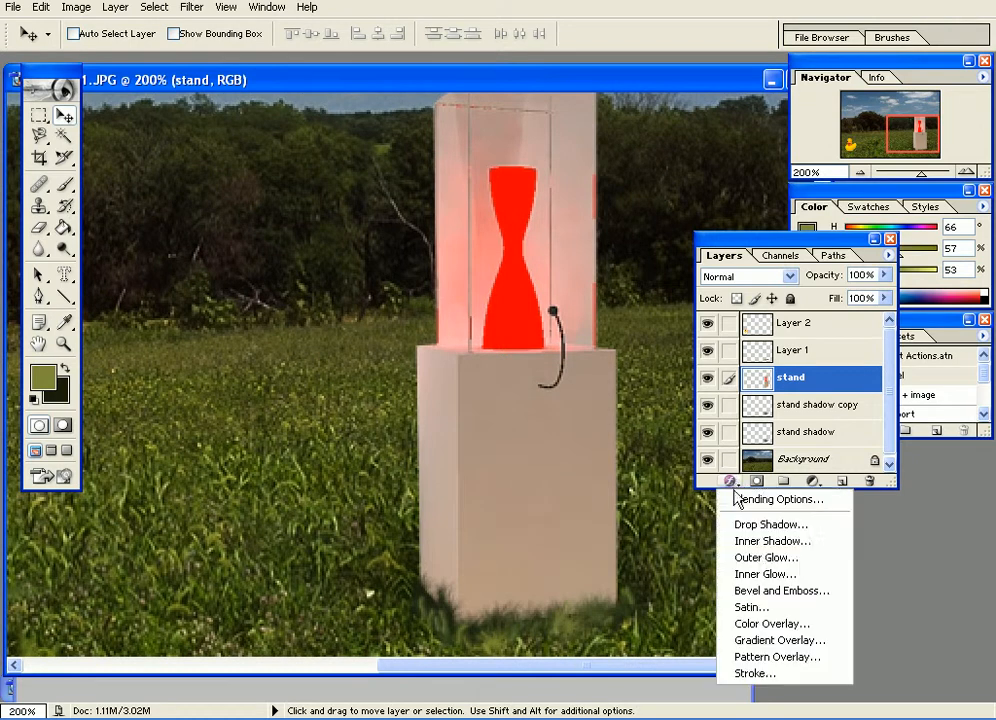
click(767, 560)
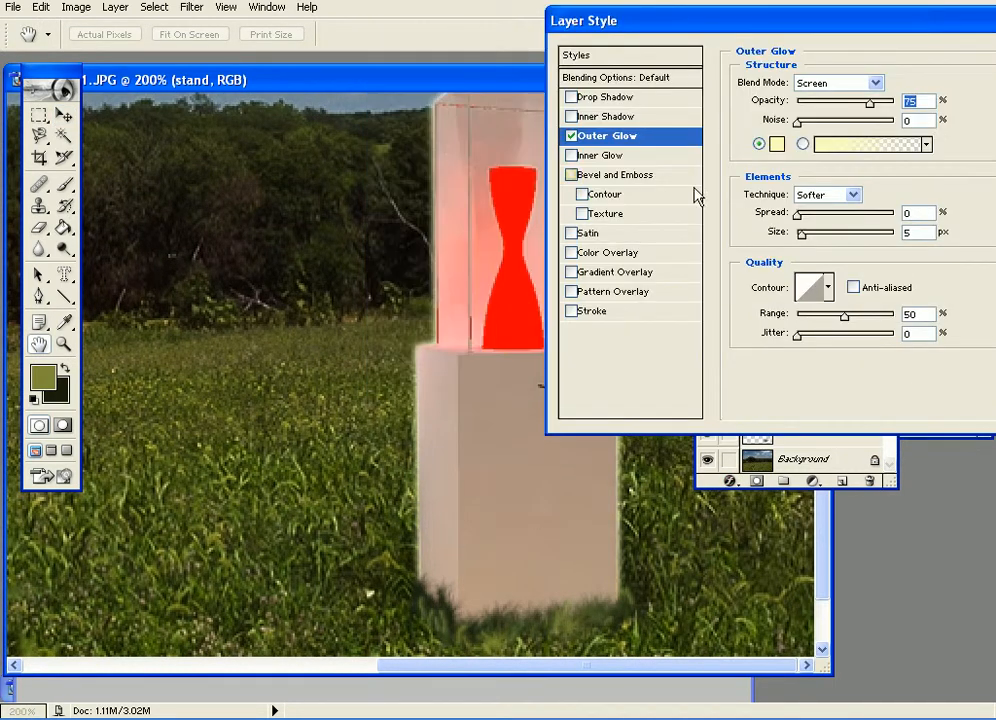
drag(801, 232, 819, 234)
Set the outer glow colour to red (FF1E1E) and apply the layer style.
drag(920, 35, 960, 90)
click(816, 200)
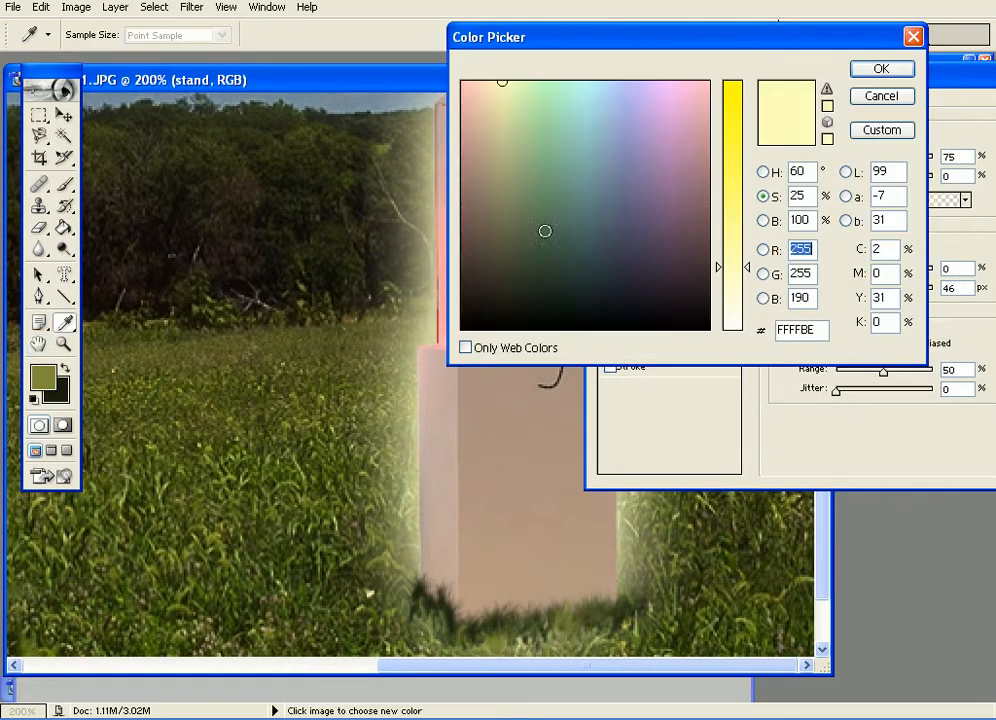
drag(501, 99, 460, 81)
click(739, 111)
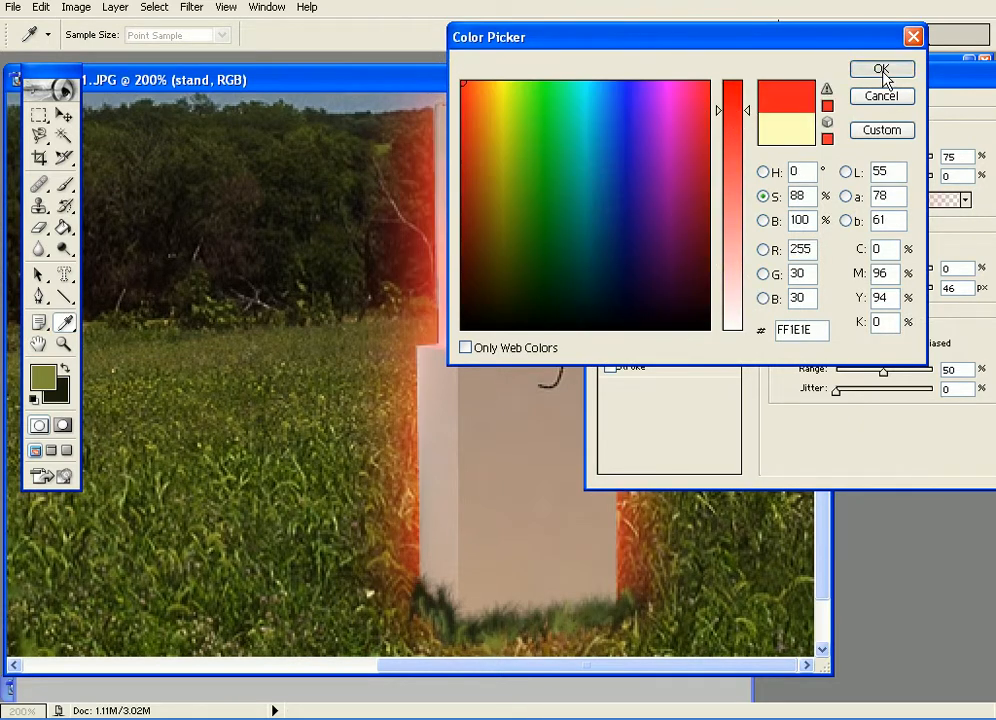
click(883, 73)
drag(687, 70, 409, 70)
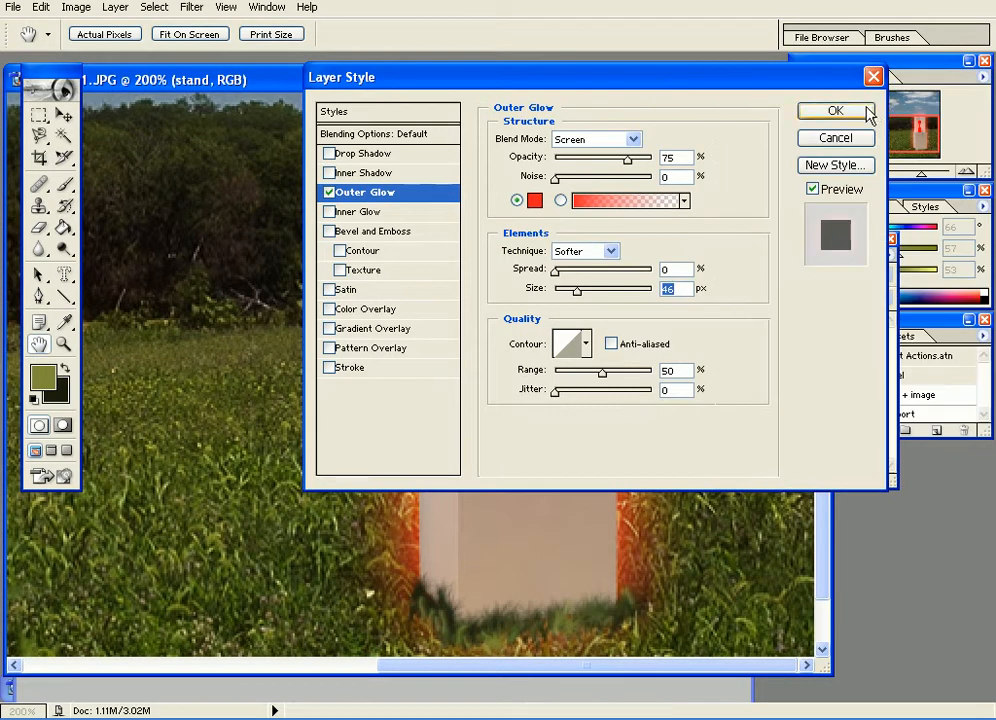
click(836, 107)
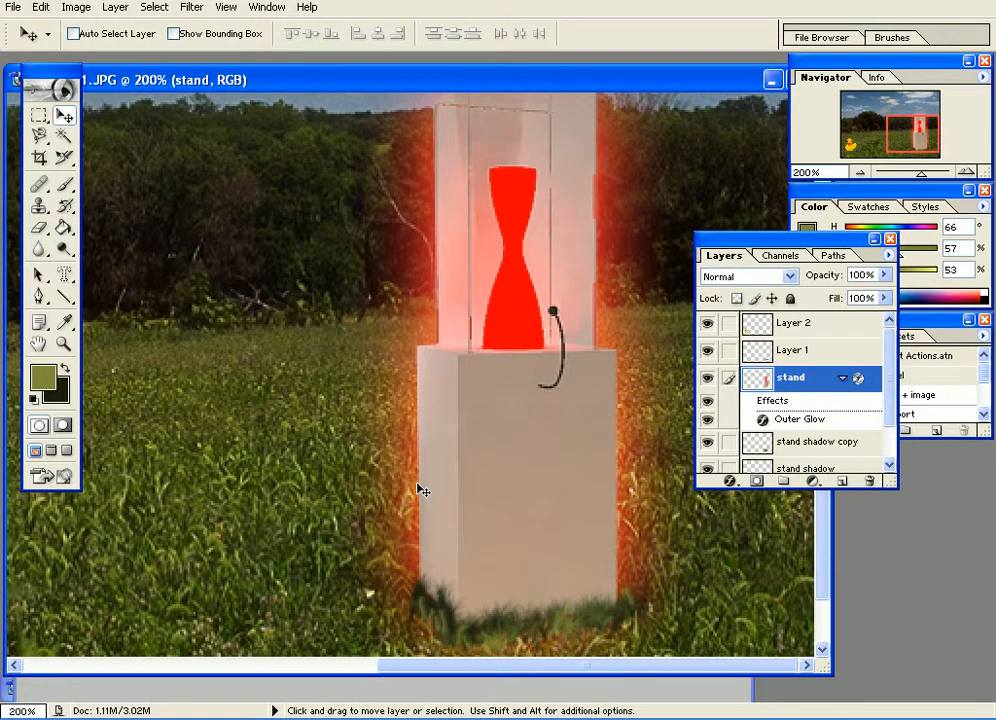
Remove the Outer Glow effect from the stand layer.
key(ctrl+minus)
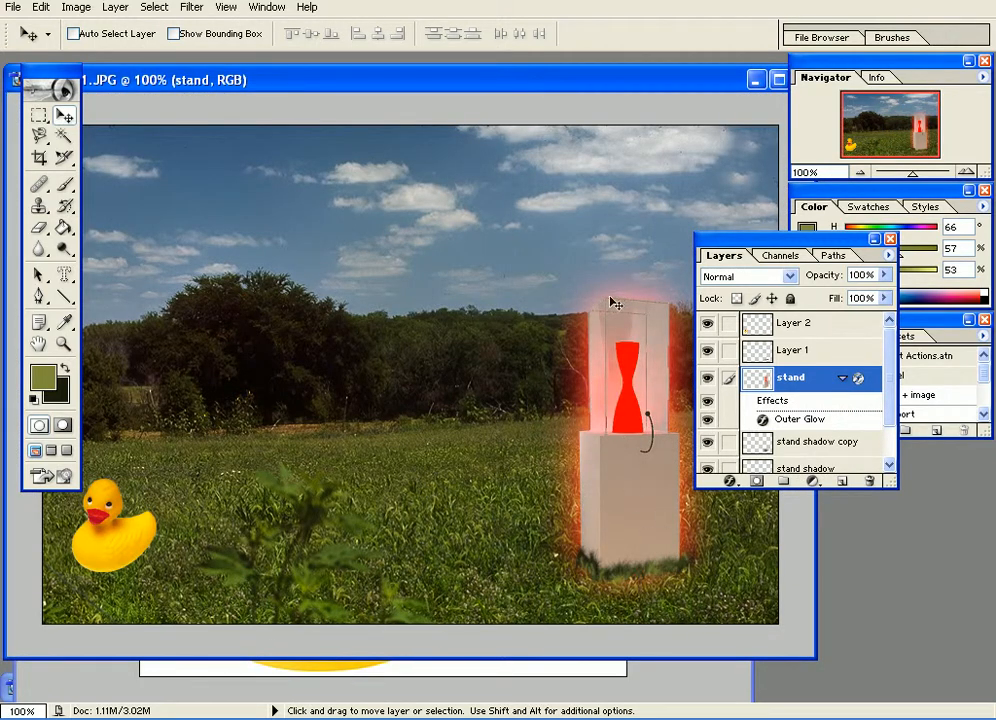
drag(809, 425, 869, 481)
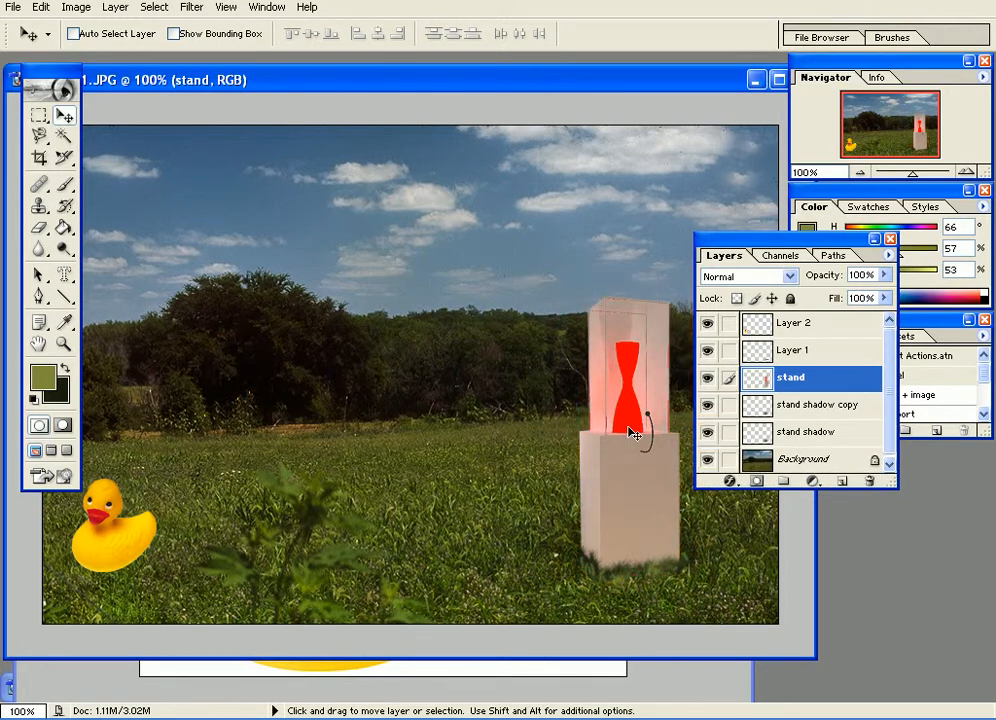
Select the red hourglass shape on the stand layer with the Magic Wand and copy it in place to a new layer.
key(ctrl+plus)
key(ctrl+plus)
drag(620, 422, 177, 277)
drag(463, 281, 242, 394)
click(64, 135)
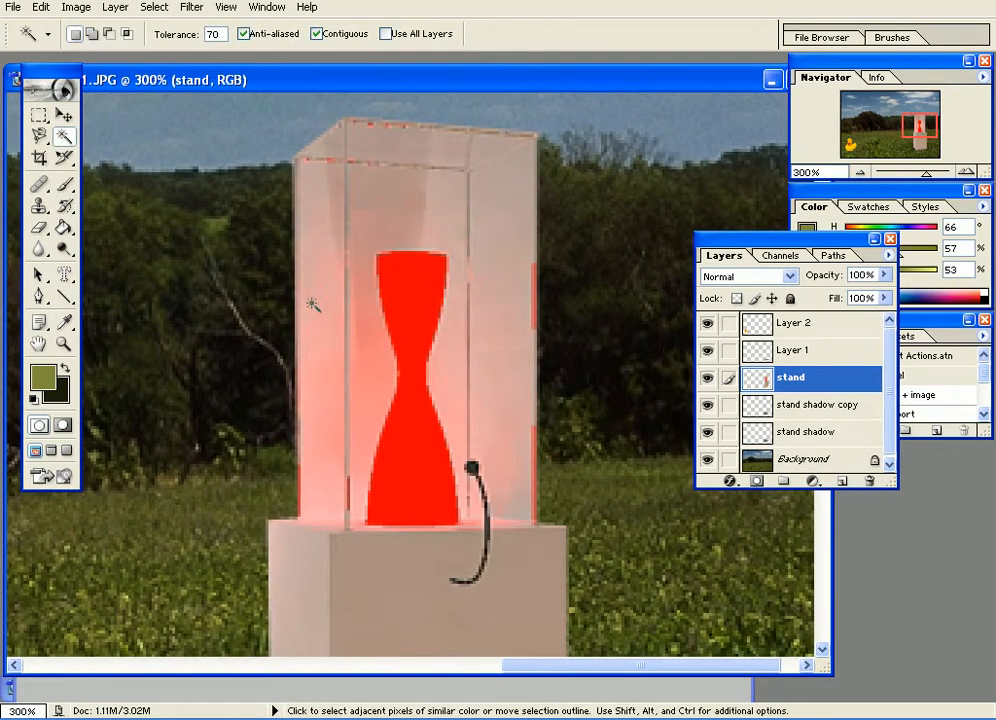
click(430, 314)
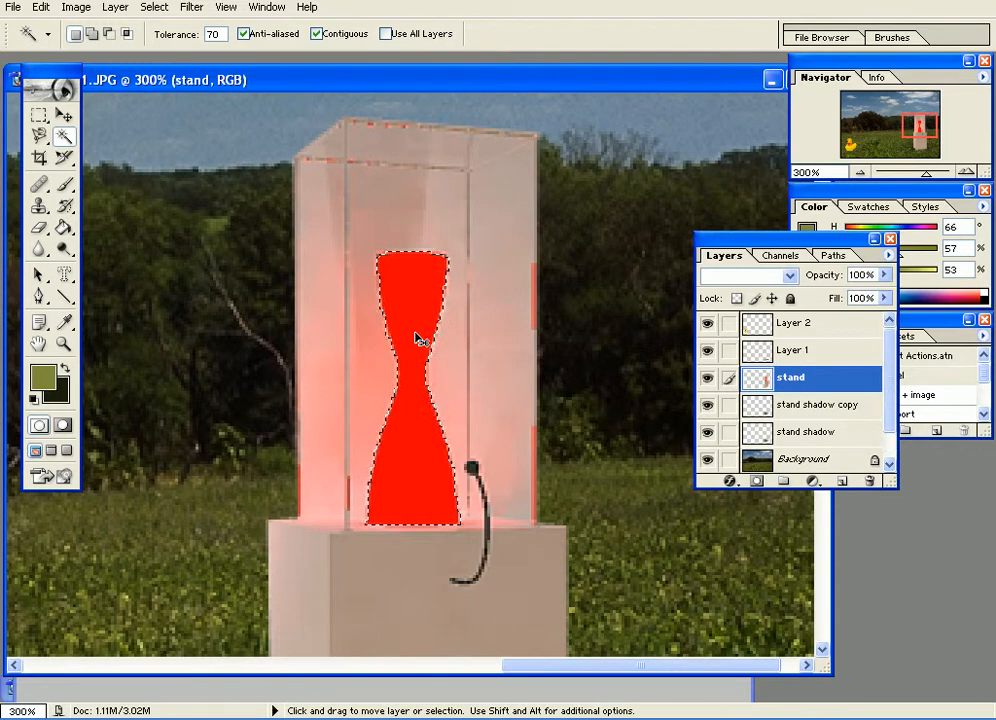
key(ctrl+j)
key(v)
drag(422, 343, 353, 298)
key(ctrl+z)
Rename the layer holding the copied red shape to "red glow".
double_click(797, 380)
text(red)
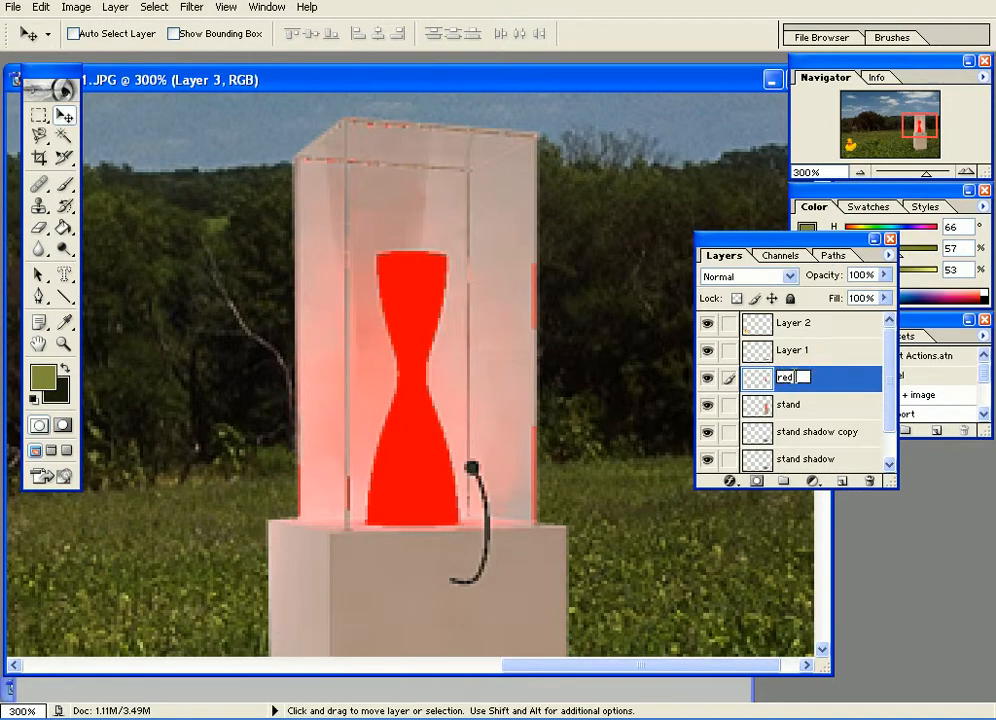
key(Return)
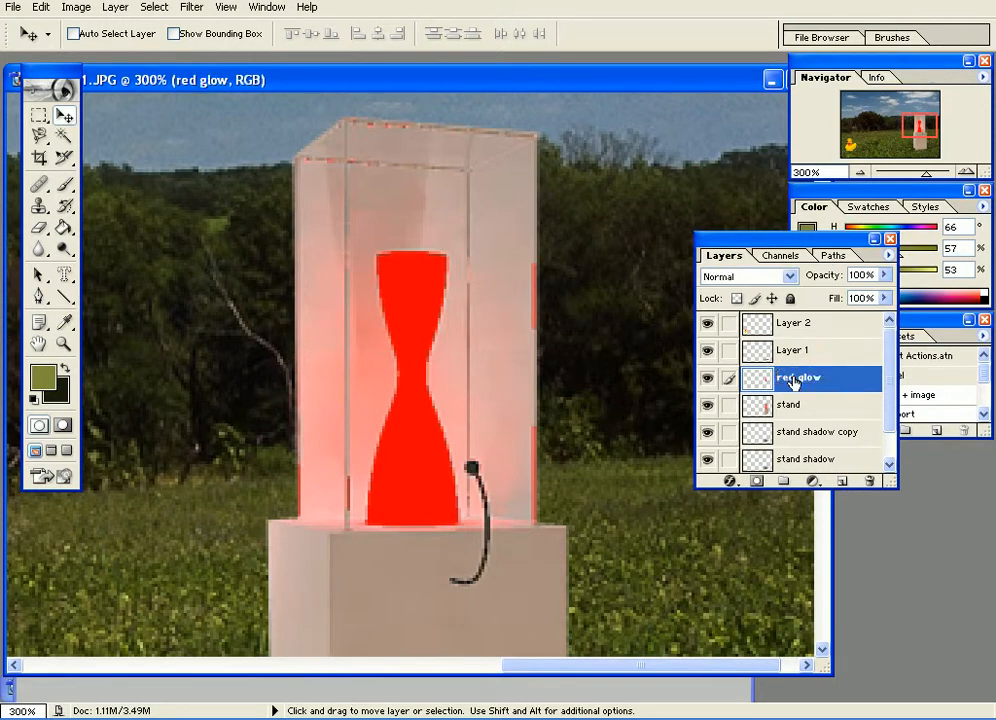
Apply a Gaussian Blur with a radius of 12.6 pixels to the red glow layer.
key(ctrl+minus)
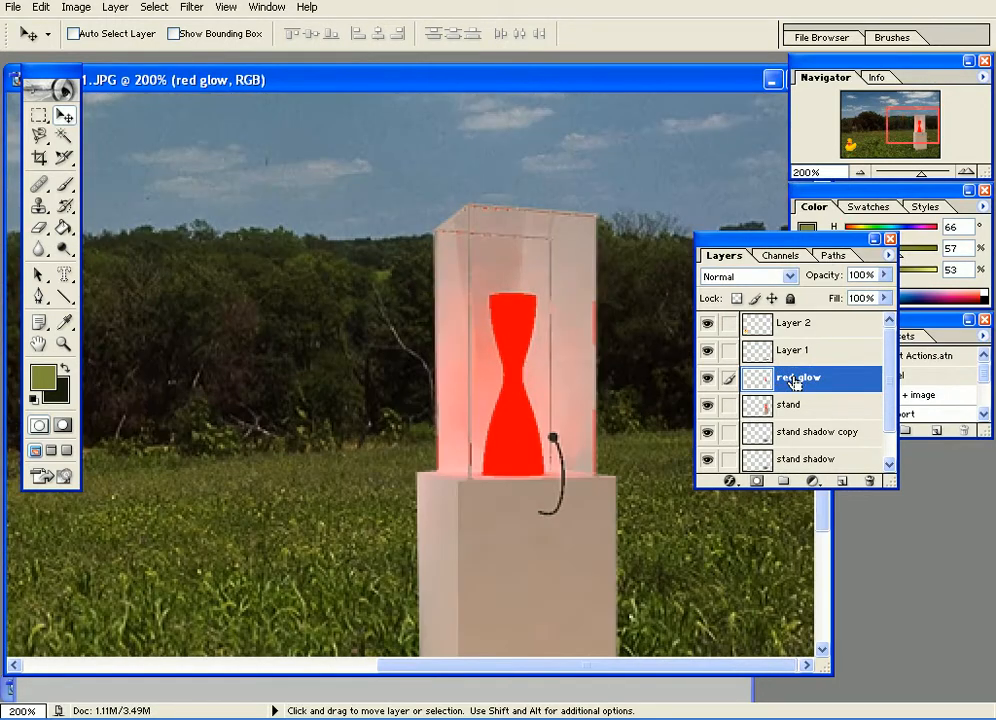
click(208, 8)
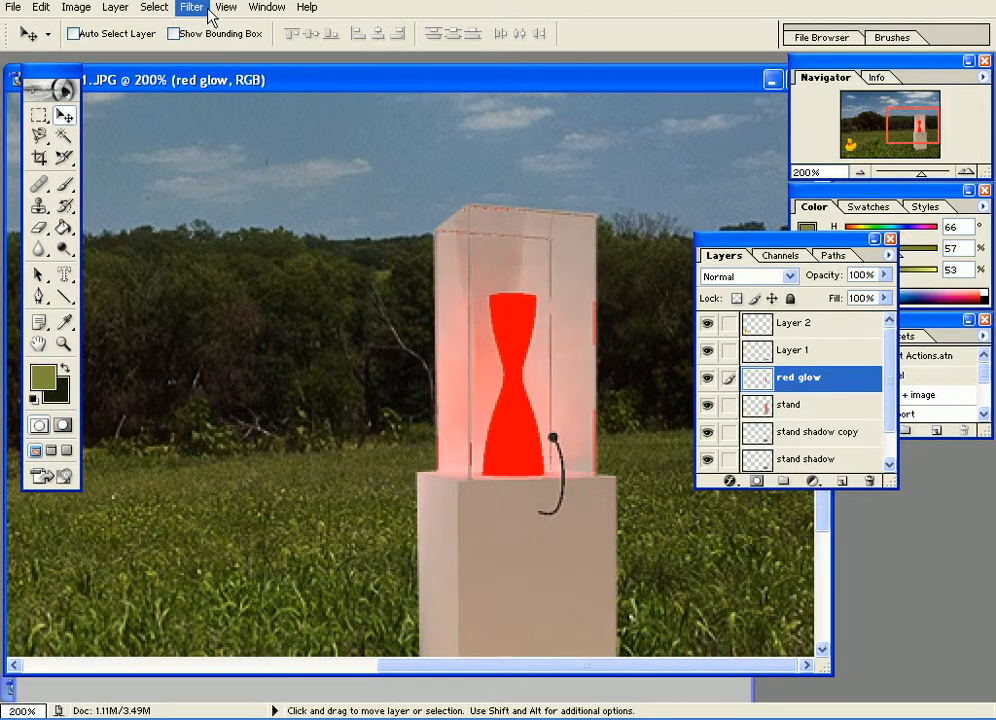
mouse_move(228, 130)
click(415, 163)
drag(683, 294, 713, 296)
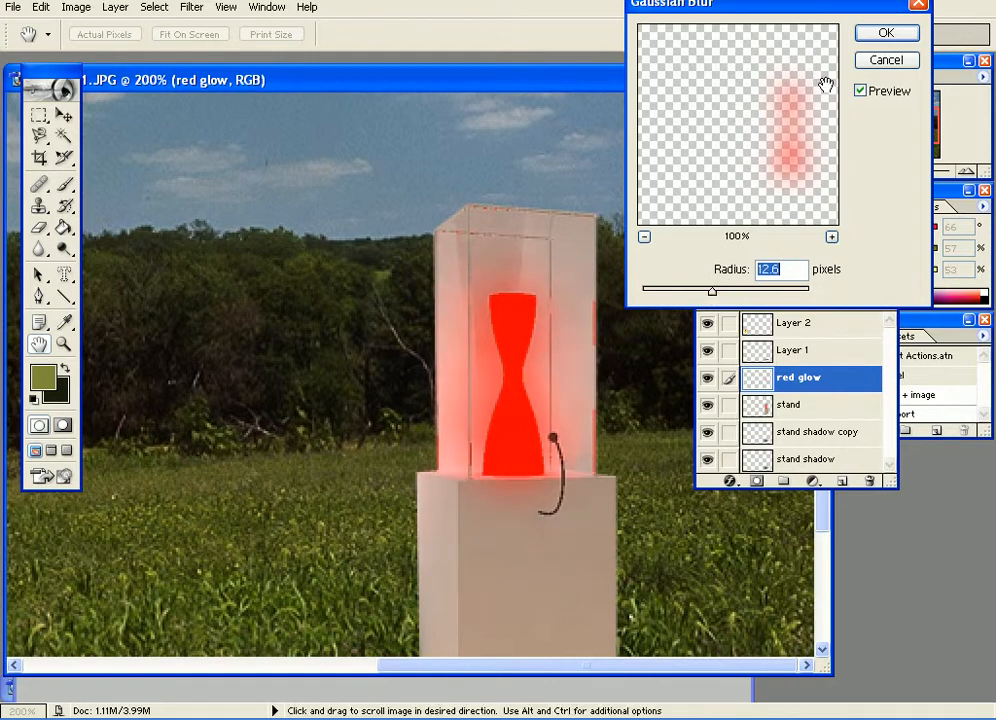
click(884, 32)
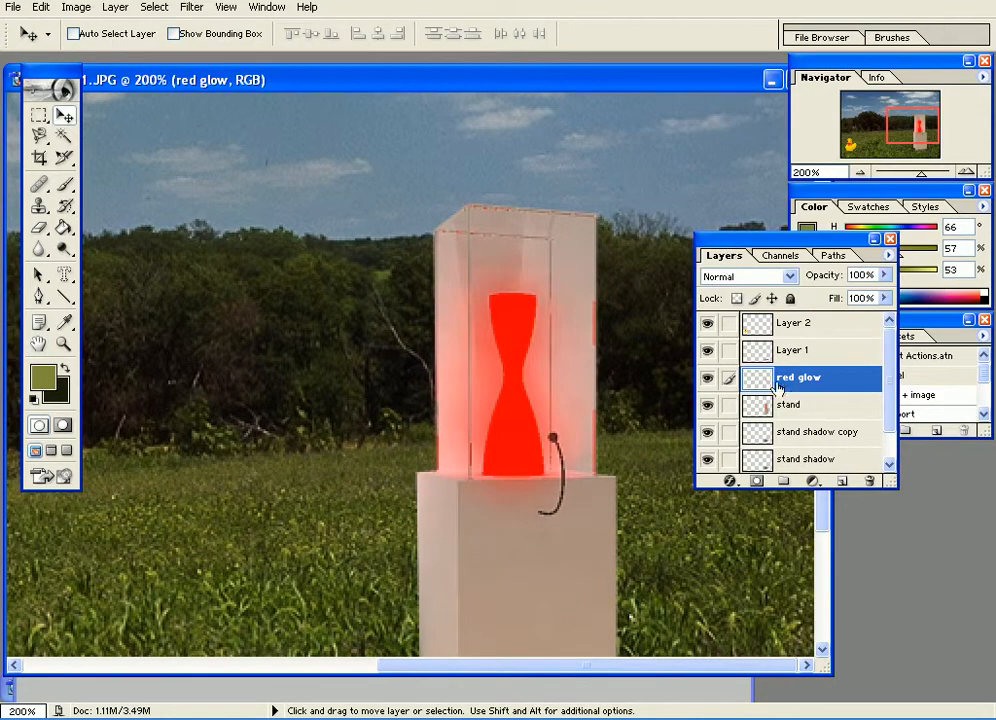
Duplicate the red glow layer within the same document as "red glow copy".
drag(540, 333, 312, 270)
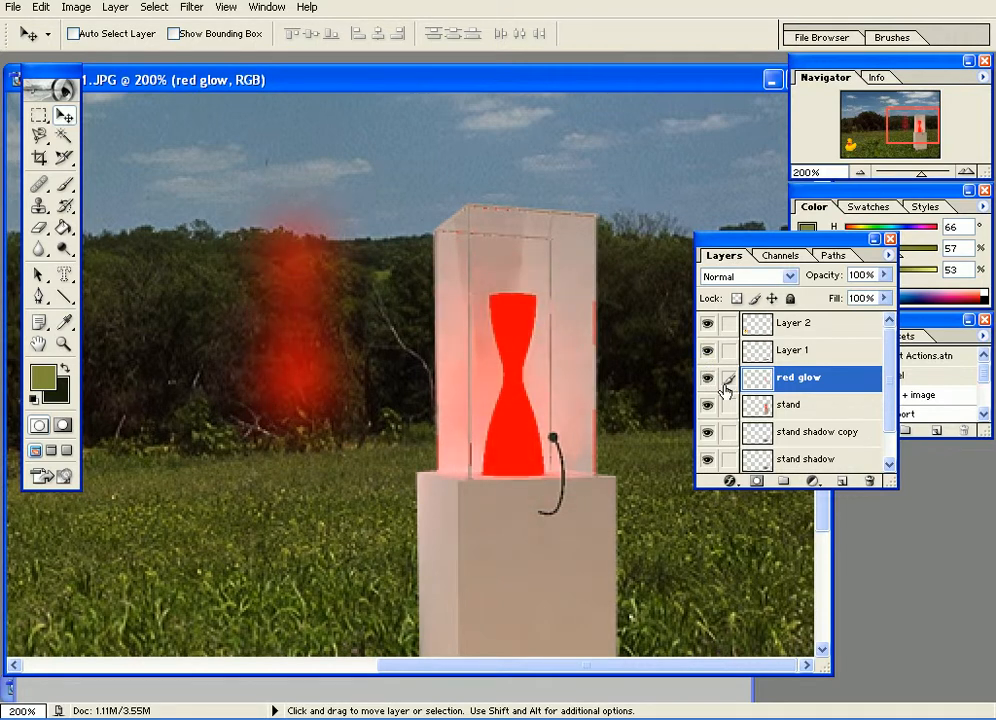
key(ctrl+z)
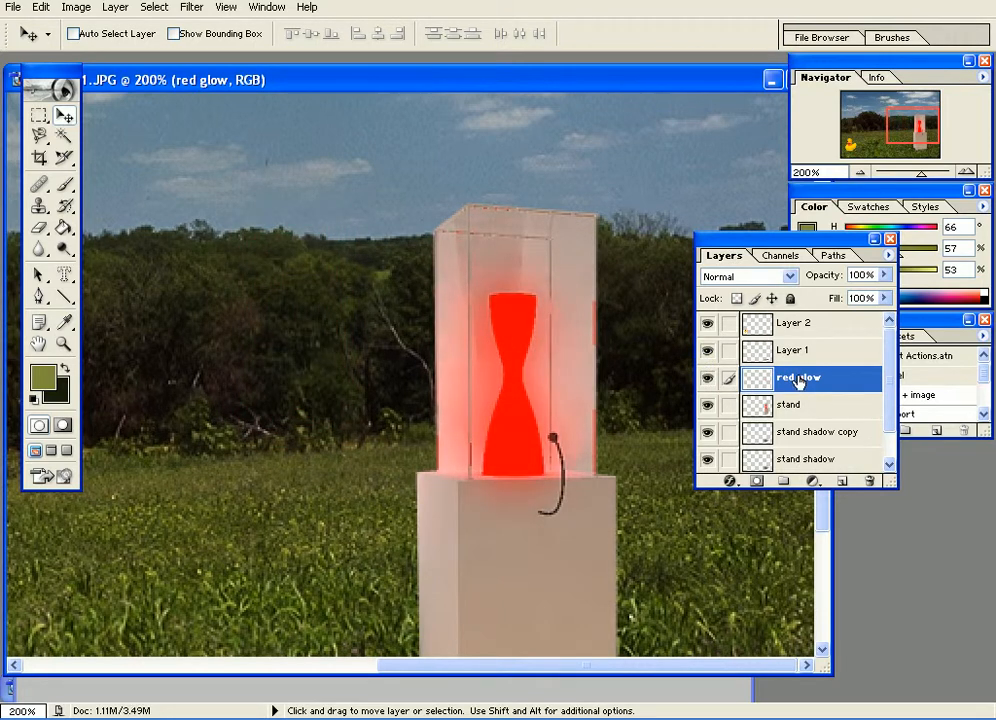
right_click(798, 380)
click(828, 427)
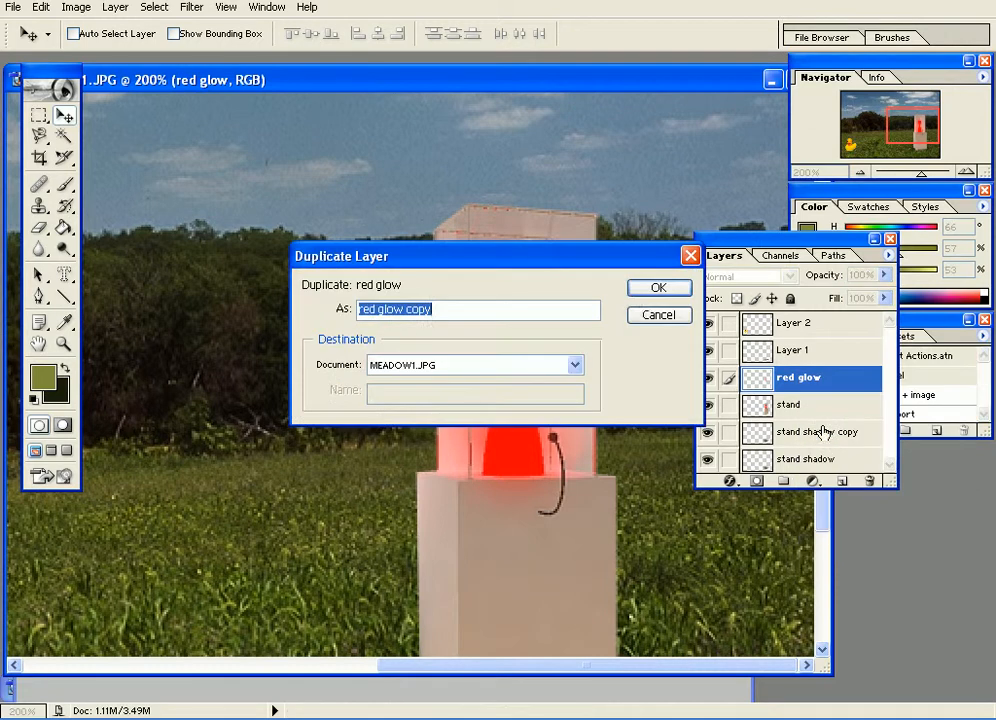
click(655, 291)
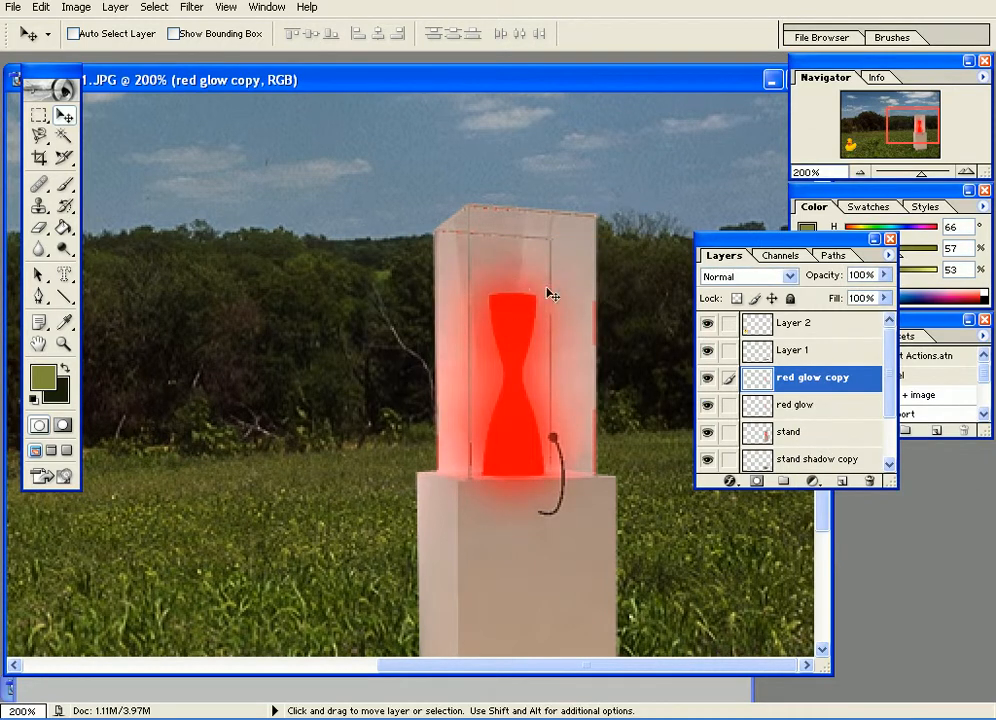
Hide every layer except red glow and red glow copy.
drag(707, 440, 716, 493)
scroll(890, 390, up, 1)
click(889, 320)
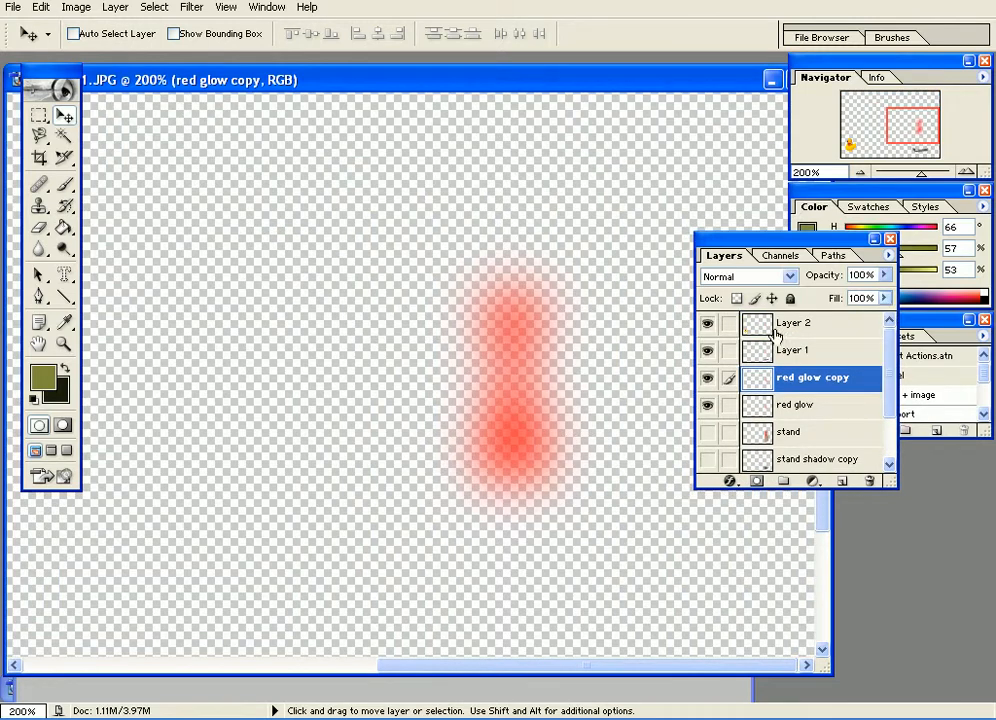
click(707, 349)
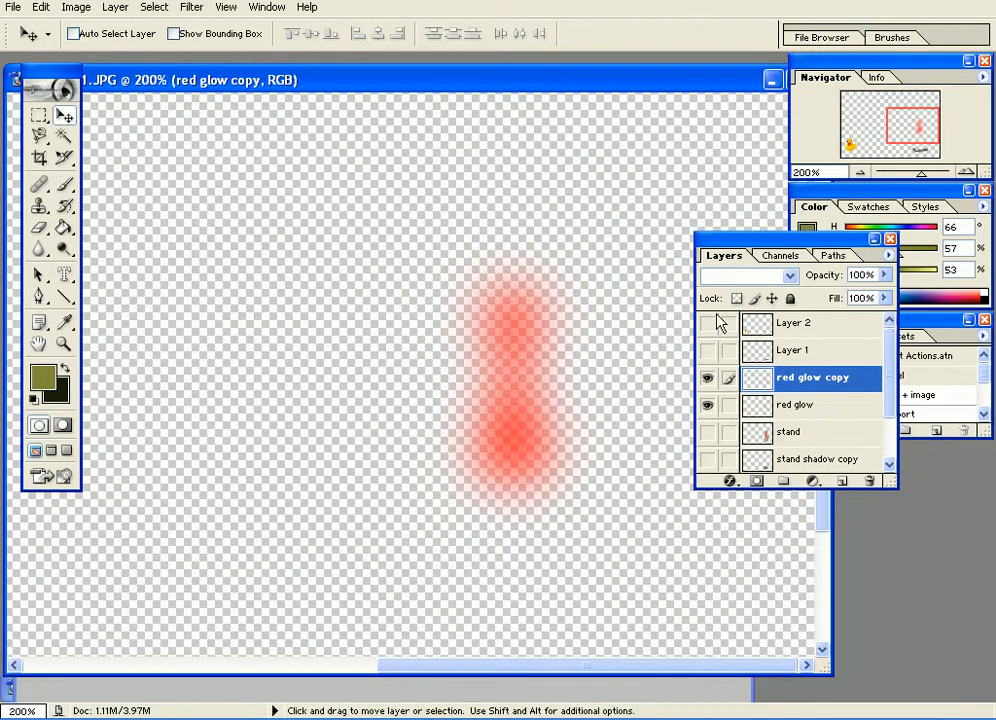
Compare the glow with and without the red glow copy layer and examine the two stacked glow layers.
click(790, 405)
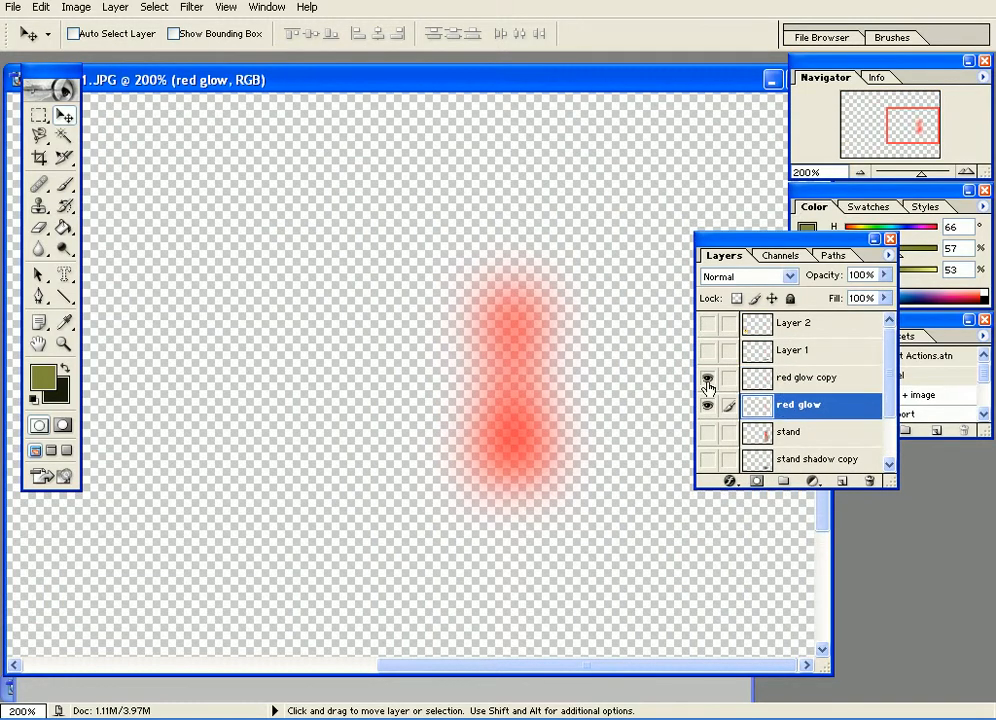
click(707, 380)
click(707, 379)
click(707, 379)
click(707, 379)
click(812, 390)
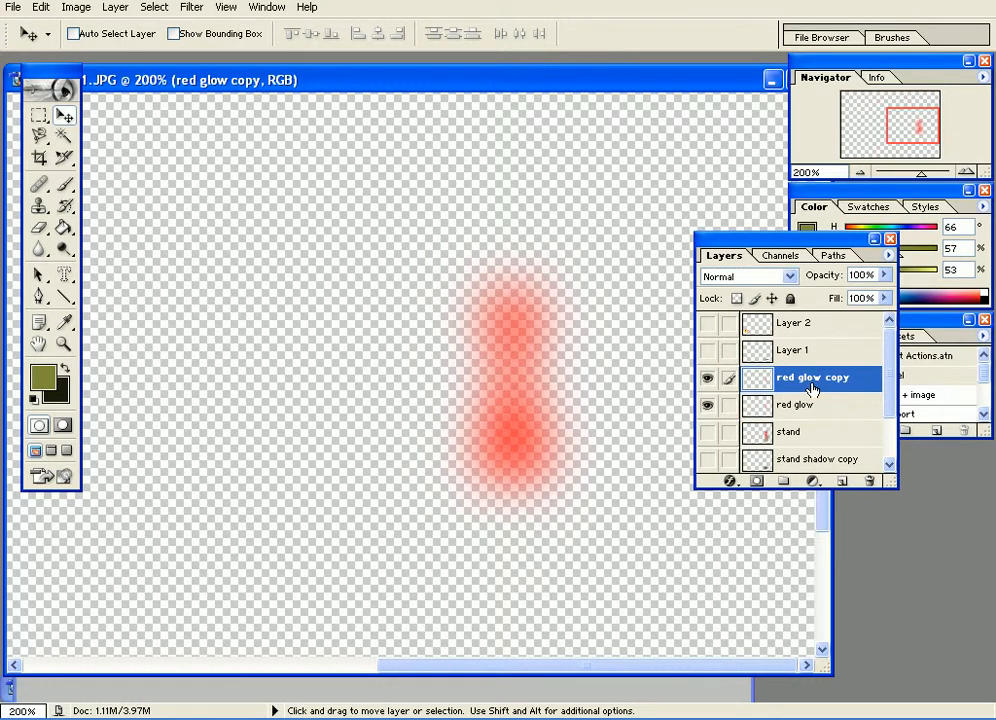
click(805, 407)
click(800, 382)
click(796, 406)
click(794, 383)
mouse_move(893, 372)
mouse_down()
mouse_move(898, 440)
mouse_move(895, 371)
mouse_up()
Try merging the visible layers and moving the glow, and undo the merge and the moves.
click(888, 255)
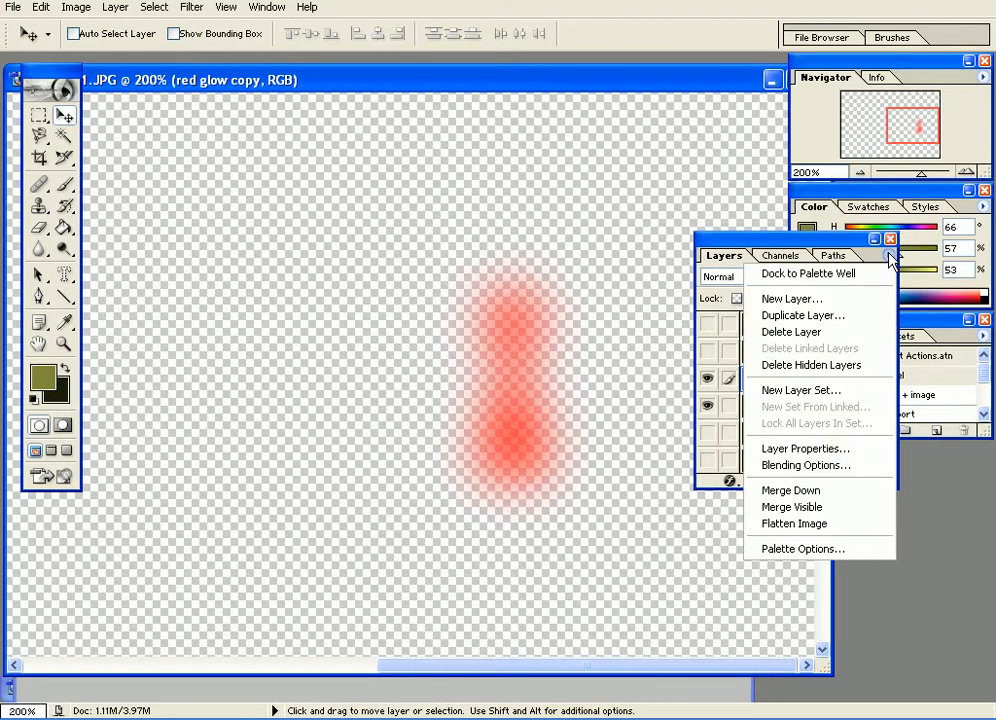
click(812, 508)
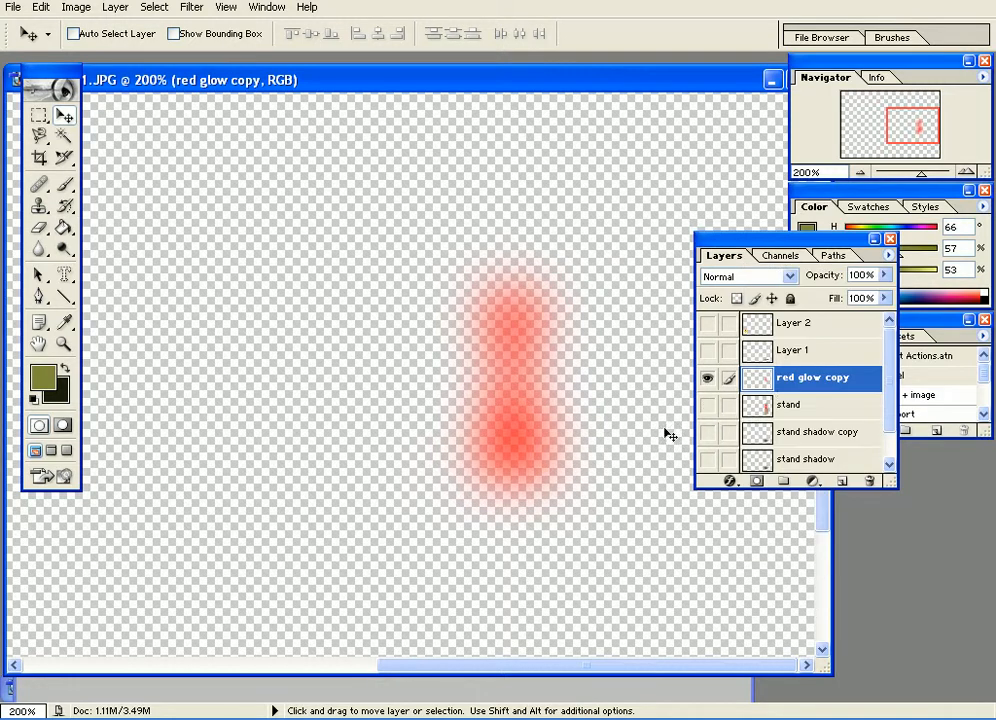
drag(490, 366, 476, 296)
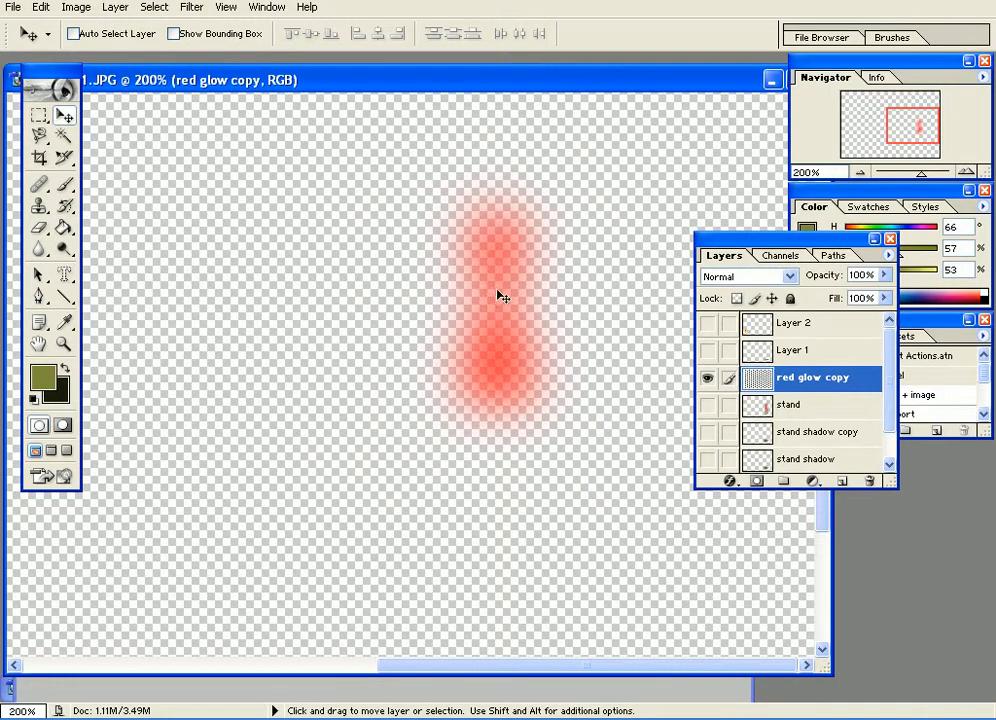
key(ctrl+alt+z)
key(ctrl+alt+z)
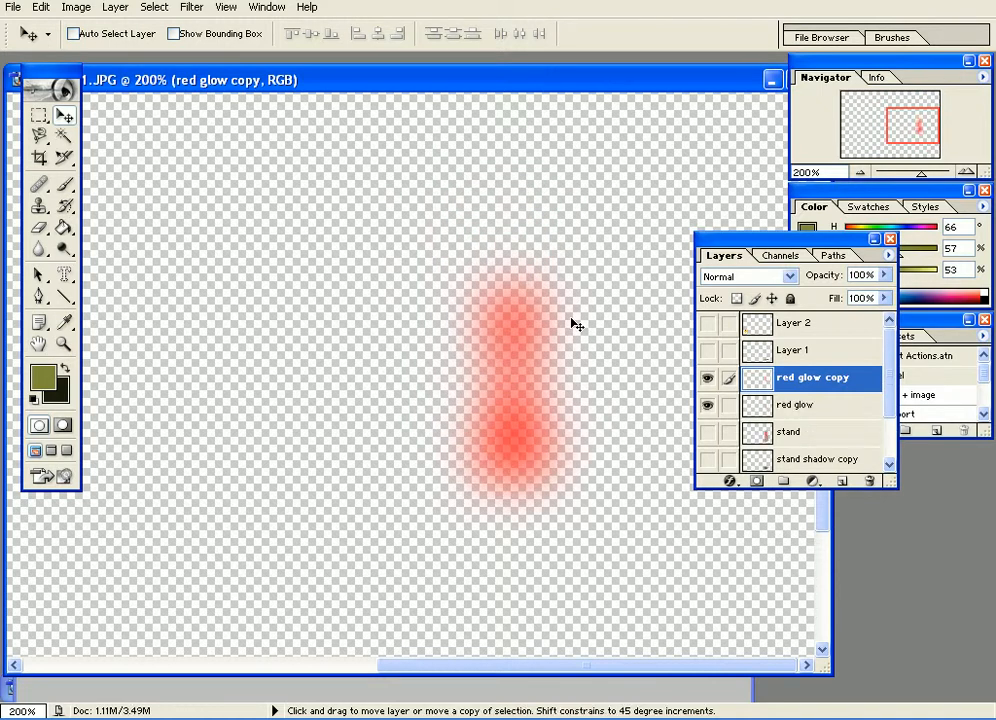
drag(529, 311, 460, 271)
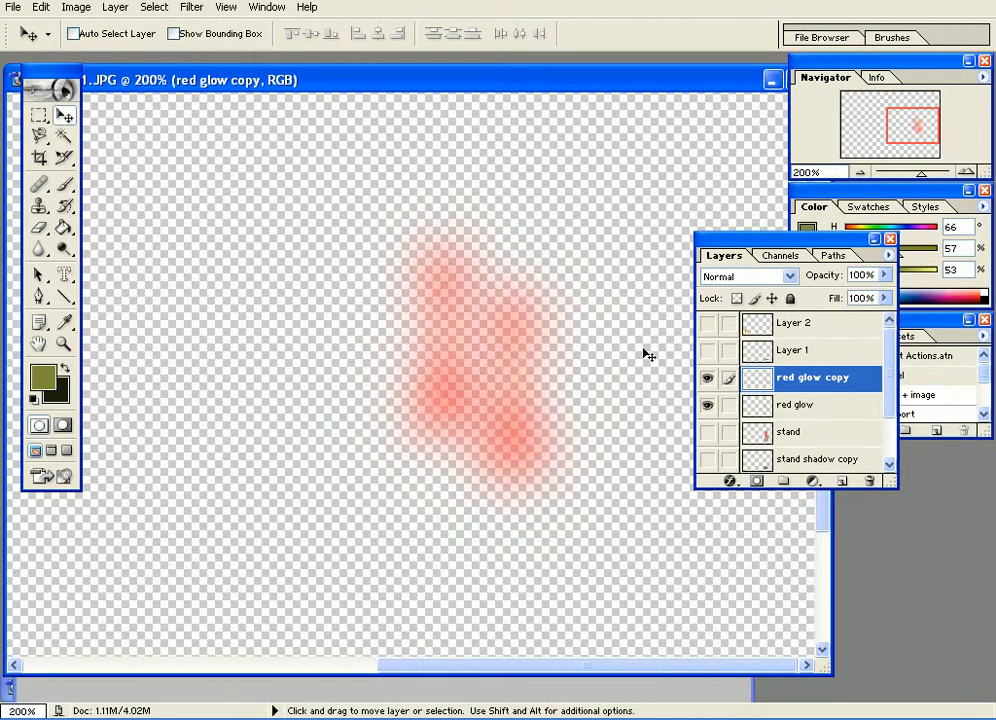
key(ctrl+z)
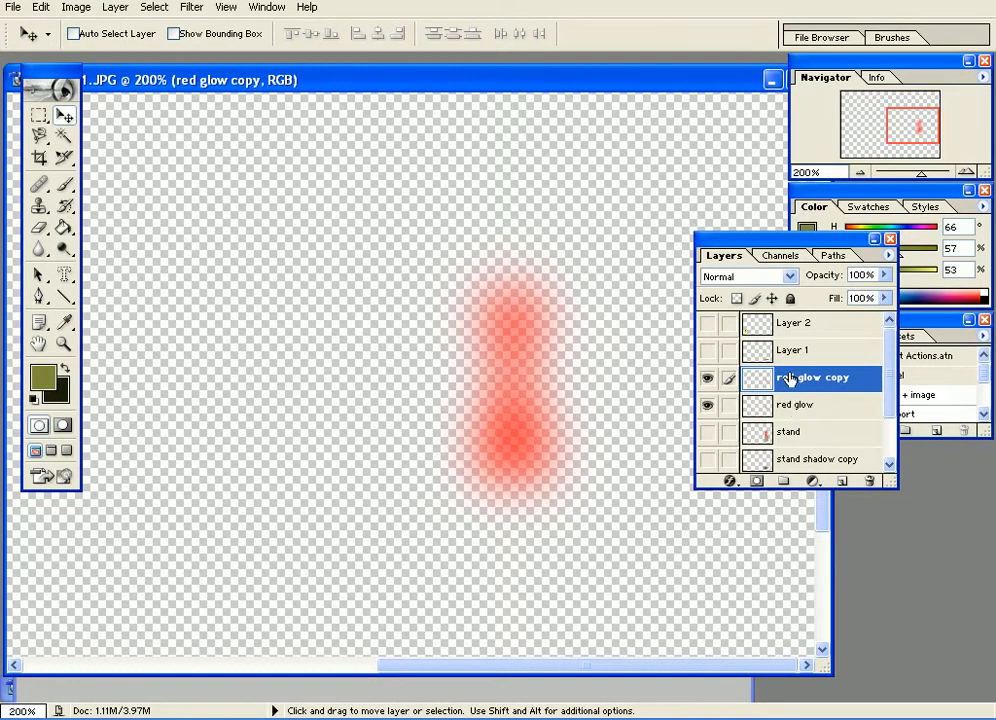
Merge the red glow copy layer down into the red glow layer, keeping the glow in its original position.
click(117, 14)
click(145, 470)
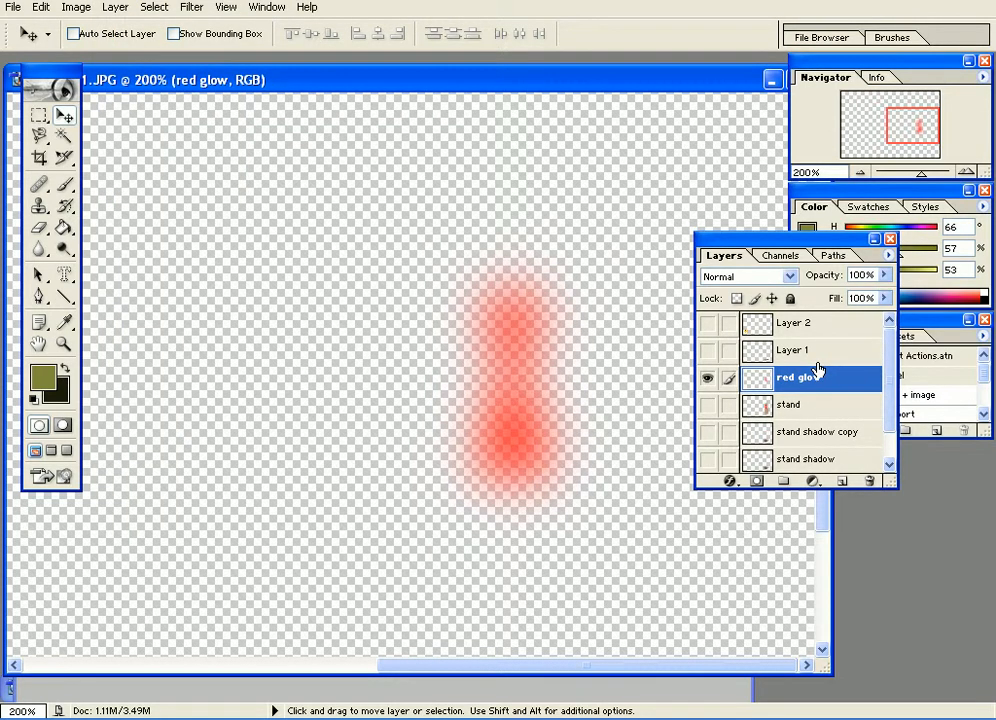
drag(527, 385, 513, 340)
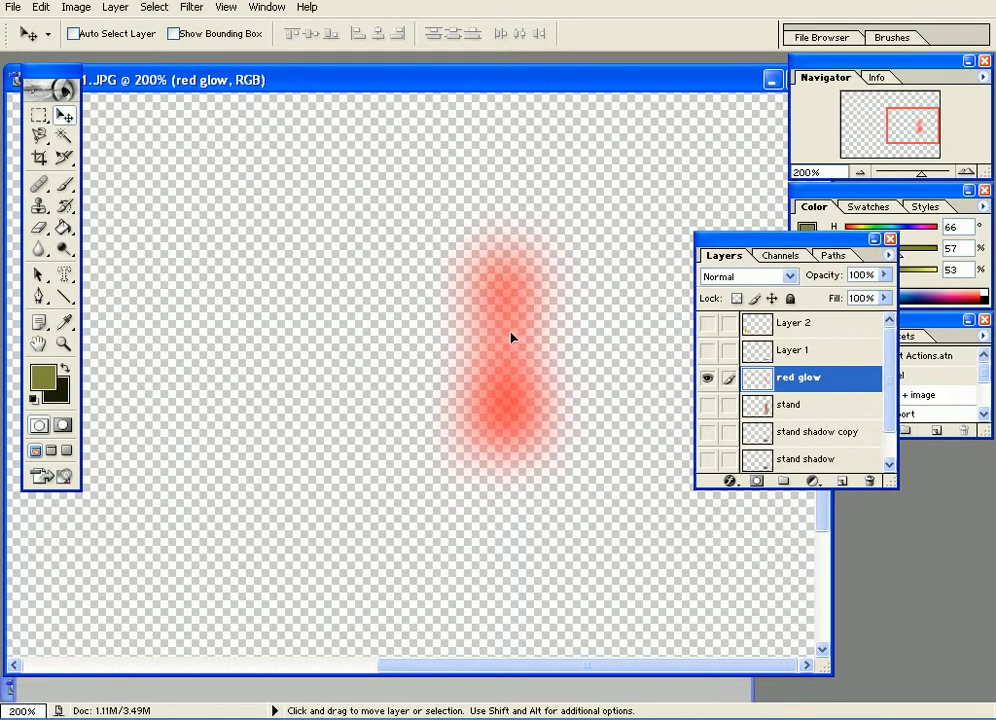
key(ctrl+z)
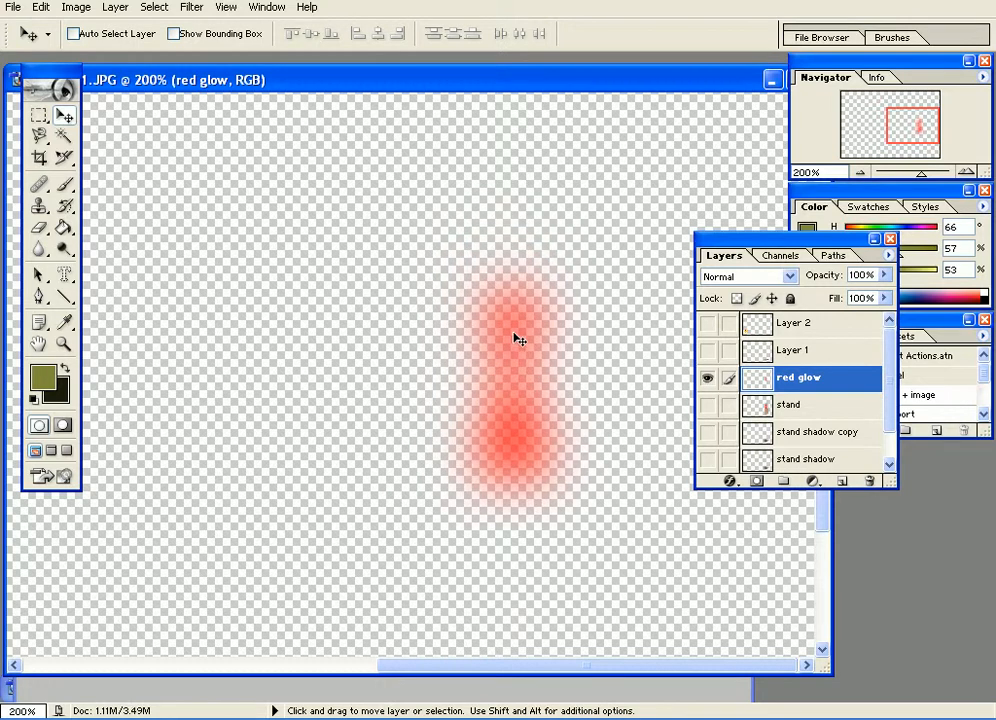
Show all layers again and enlarge the red glow layer around its centre to 183.2% in width and height.
alt+click(707, 378)
key(ctrl+t)
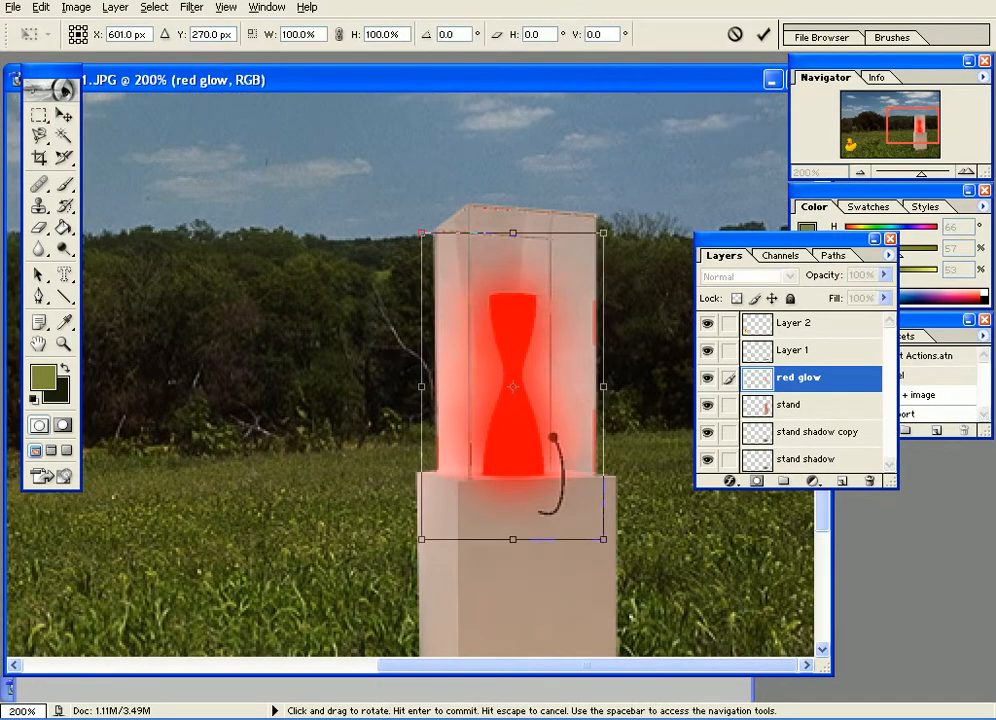
drag(605, 229, 660, 156)
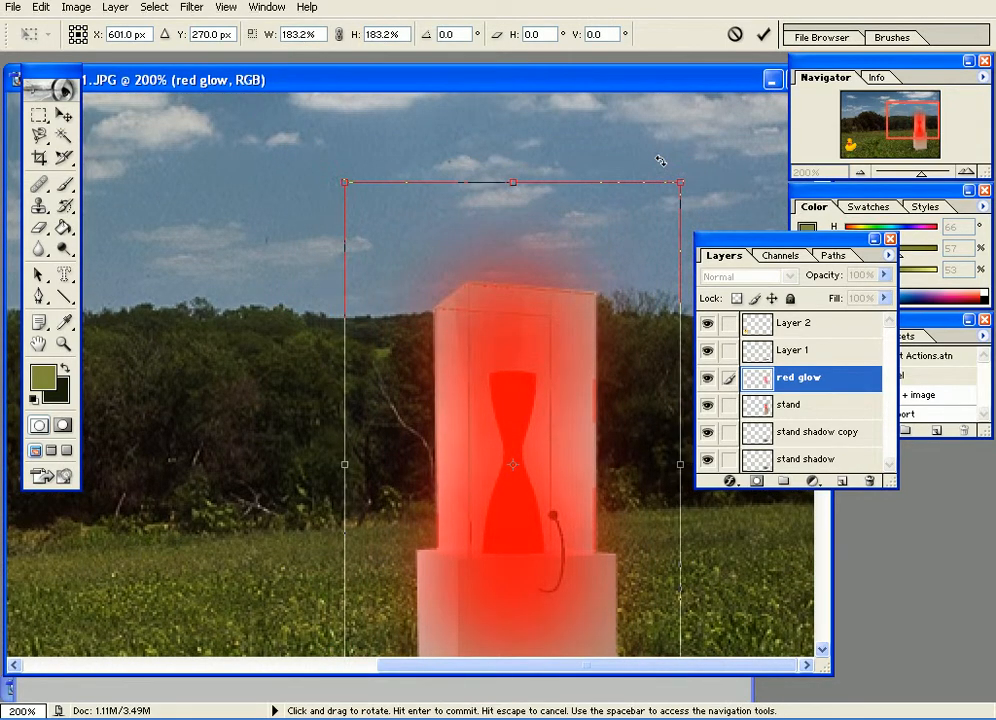
key(Return)
key(ctrl+minus)
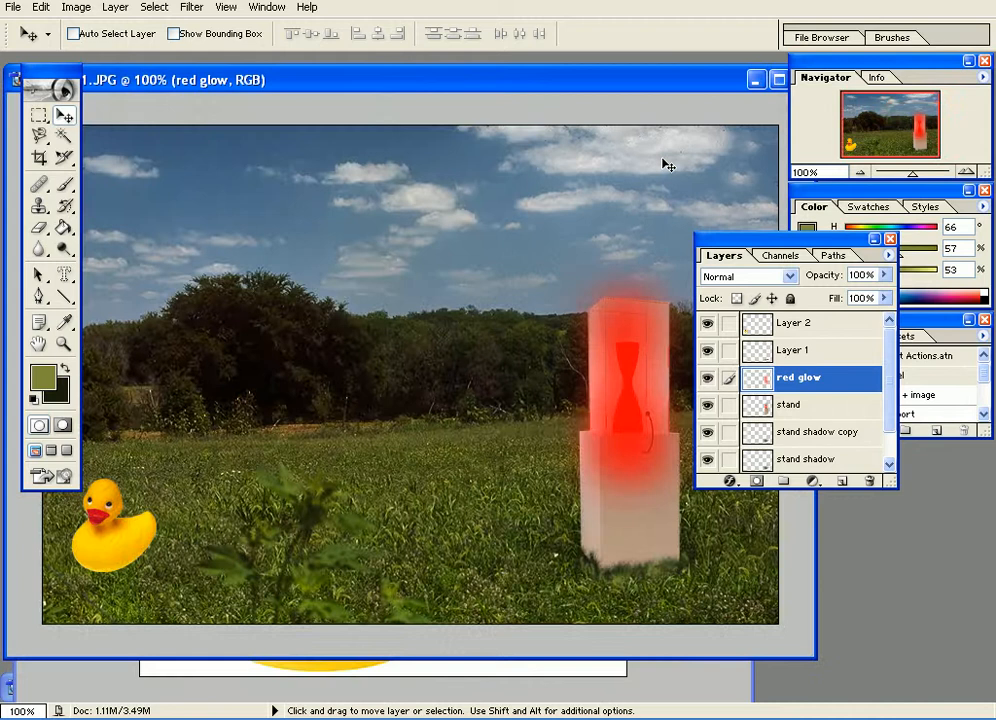
Set the red glow layer's fill to 62%.
click(884, 276)
drag(882, 297, 900, 250)
click(841, 240)
drag(841, 240, 848, 250)
click(891, 308)
drag(890, 328, 862, 337)
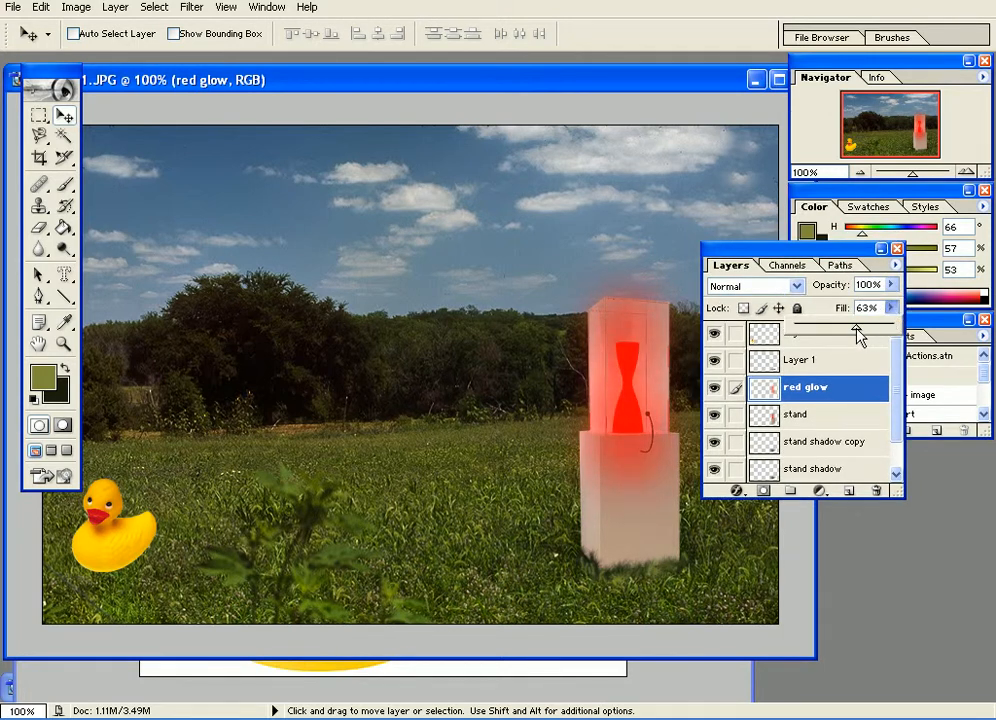
drag(857, 337, 854, 337)
drag(796, 246, 852, 271)
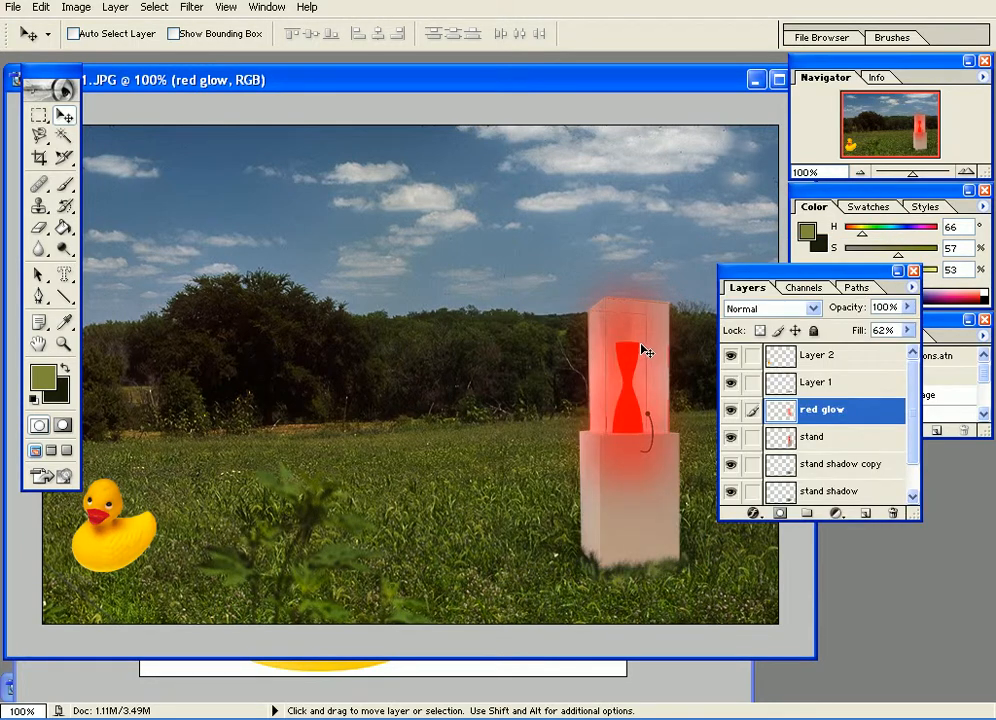
Widen the red glow layer around its centre to 162.8%, leaving its height at 100%.
key(ctrl+t)
drag(545, 389, 491, 378)
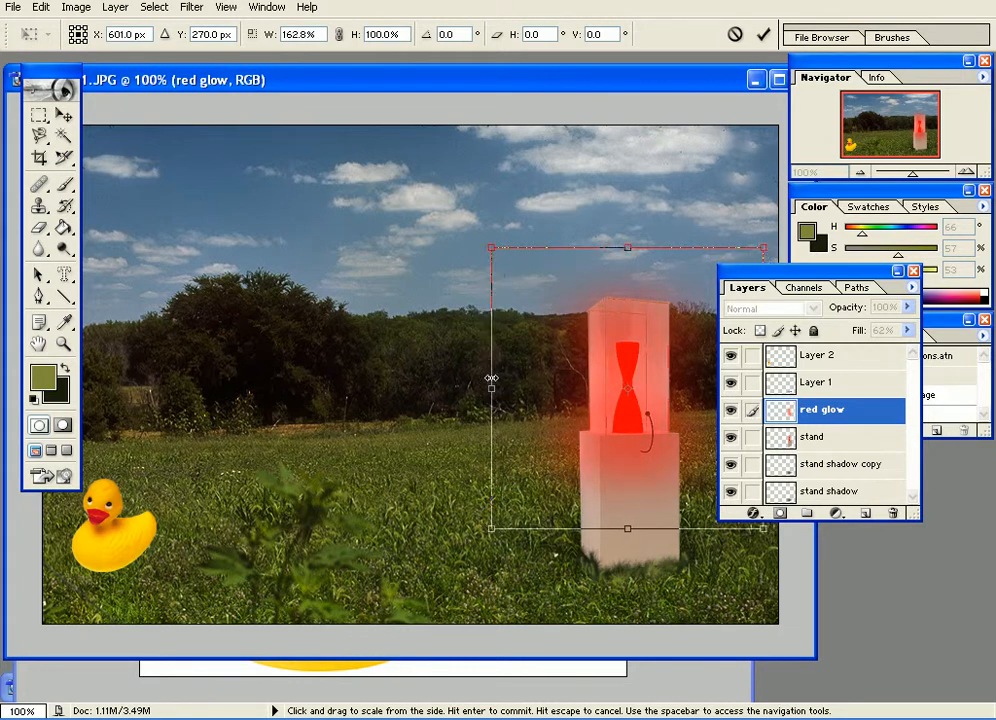
key(Return)
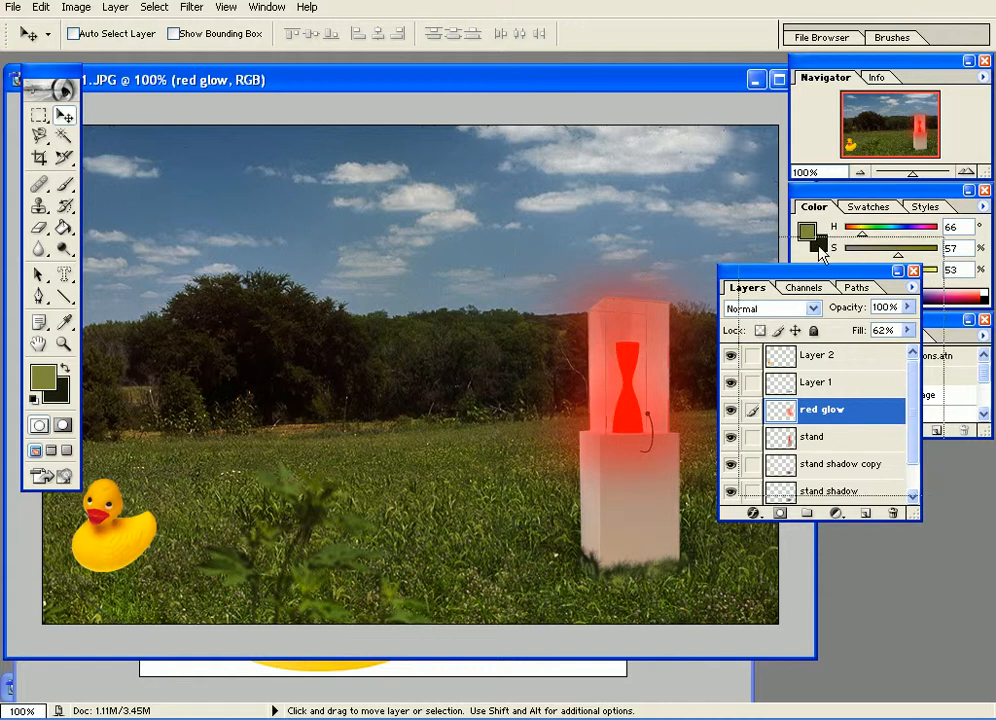
drag(814, 270, 841, 238)
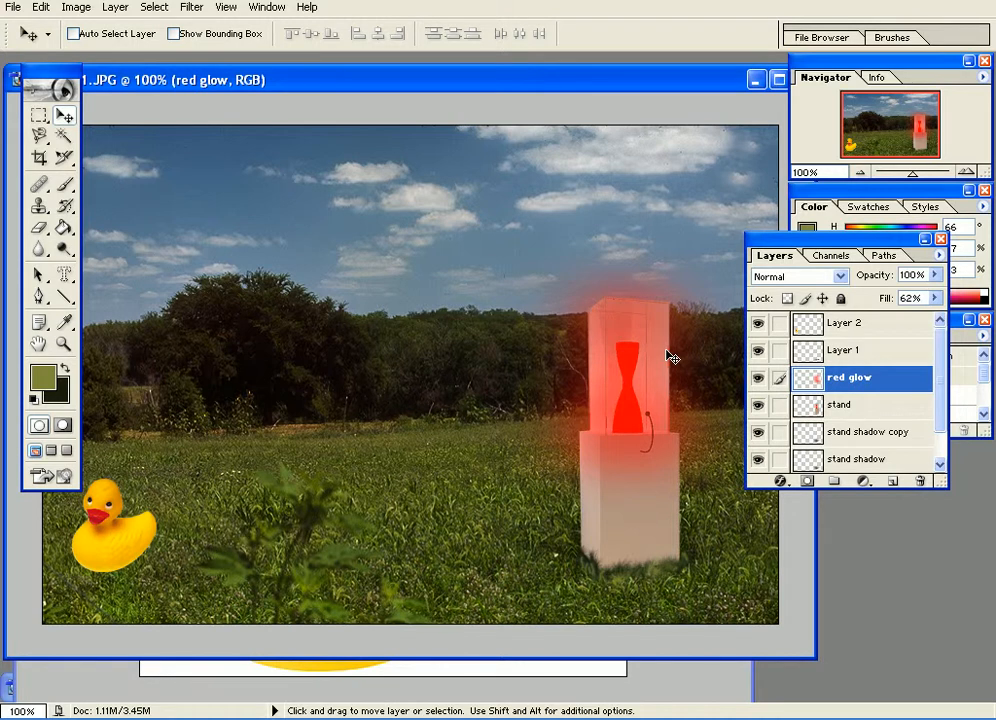
Try blending modes from Dissolve through Multiply to Lighten on the red glow layer, comparing the image with and without the glow.
click(786, 277)
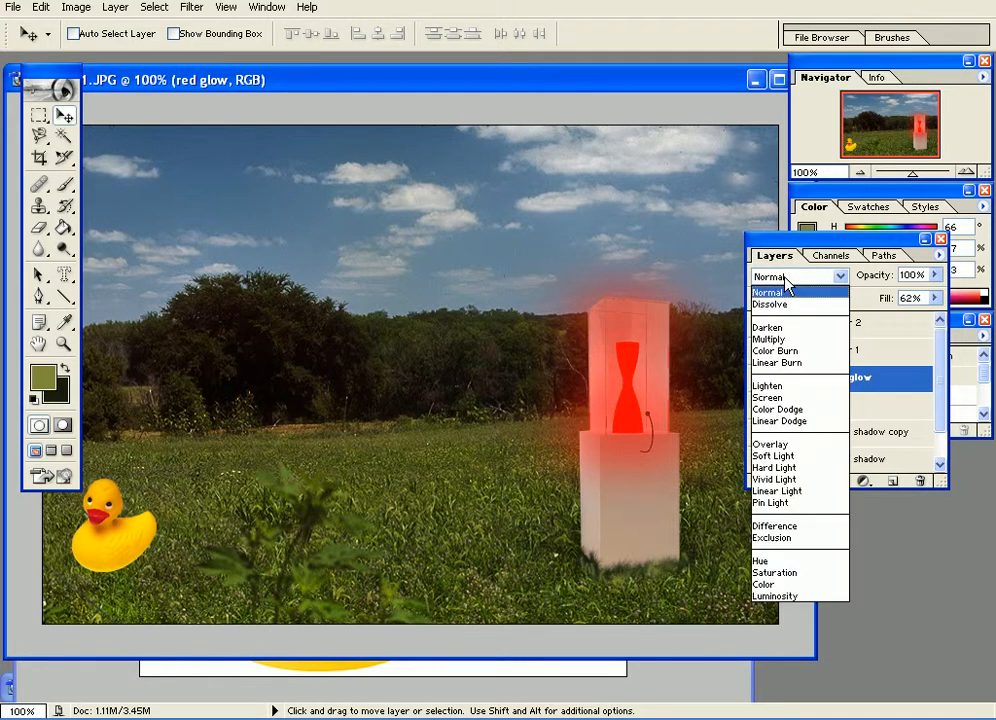
click(786, 283)
key(Down)
key(Down)
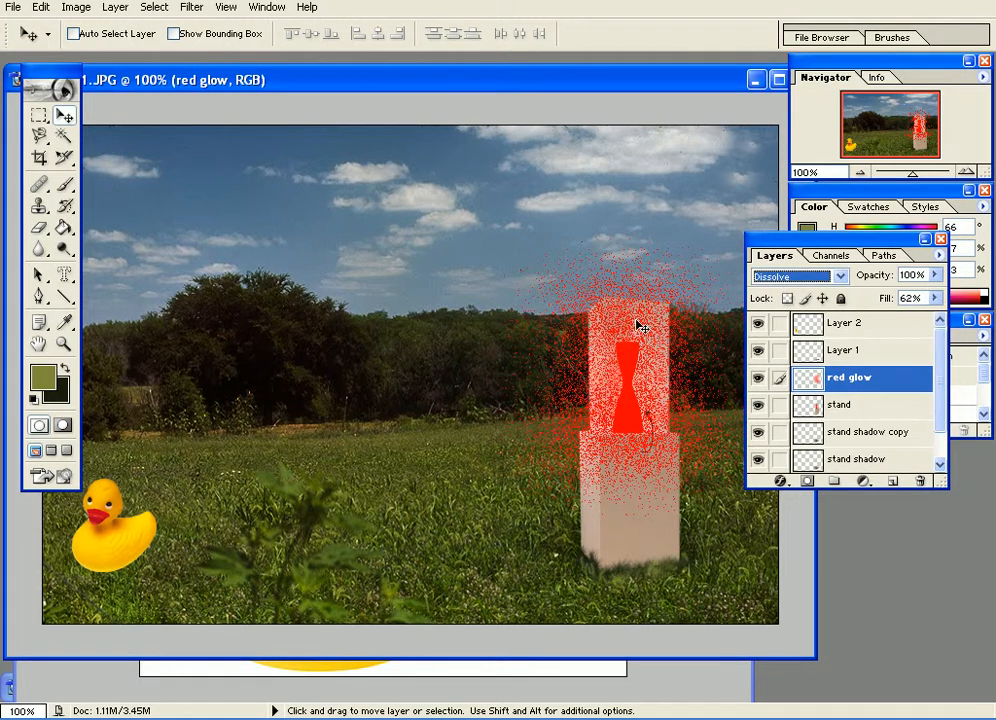
key(Down)
key(Down)
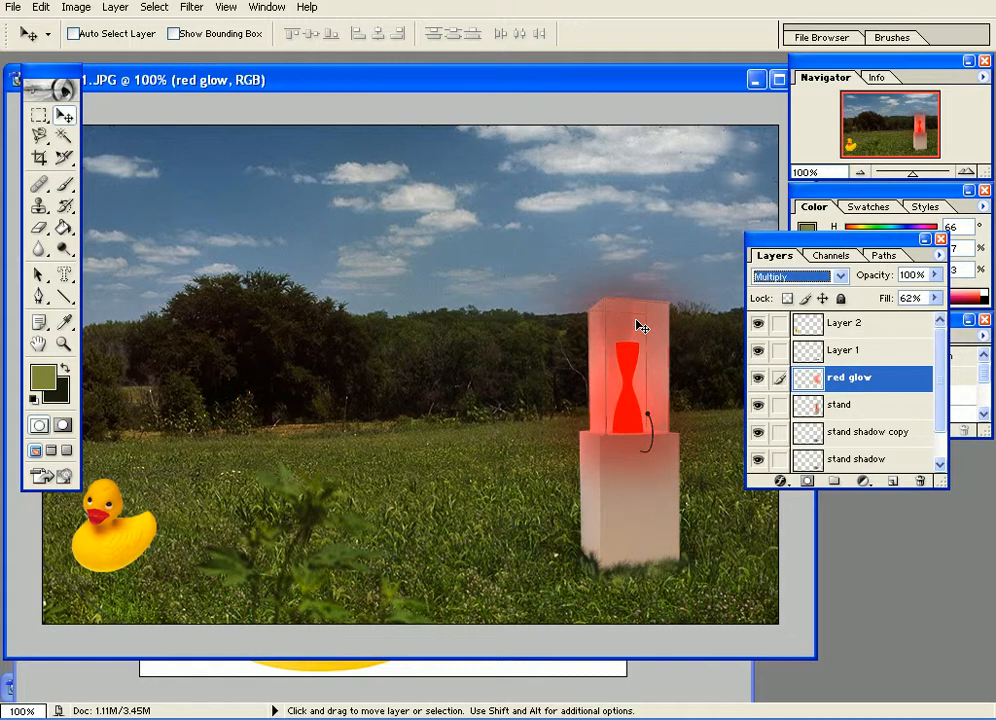
key(Down)
key(Down)
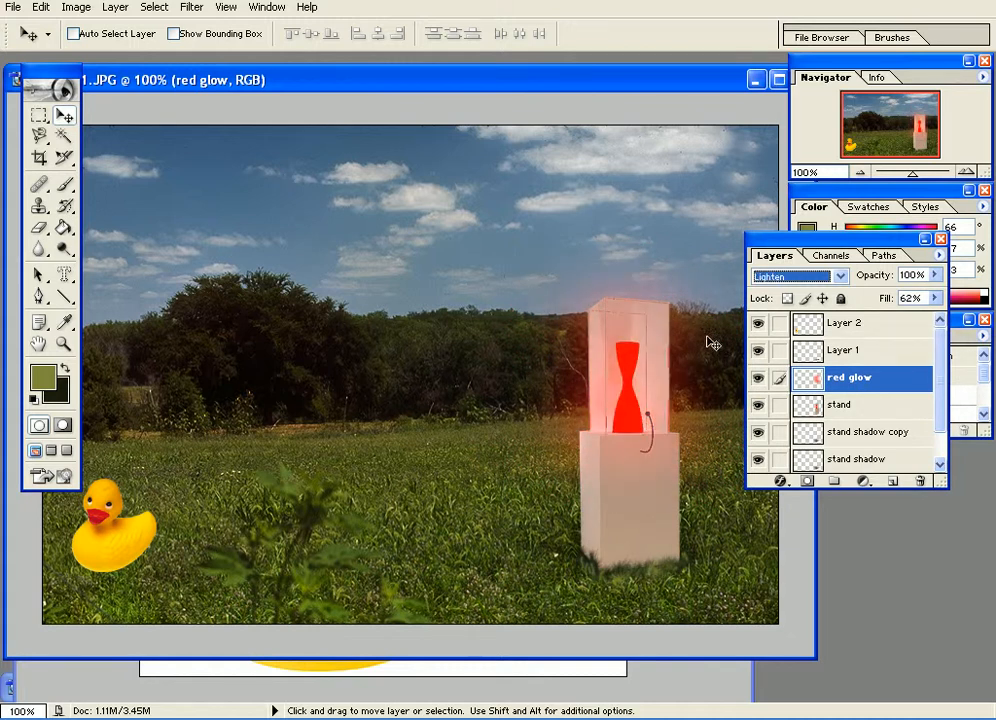
click(760, 381)
click(760, 381)
click(759, 380)
click(759, 381)
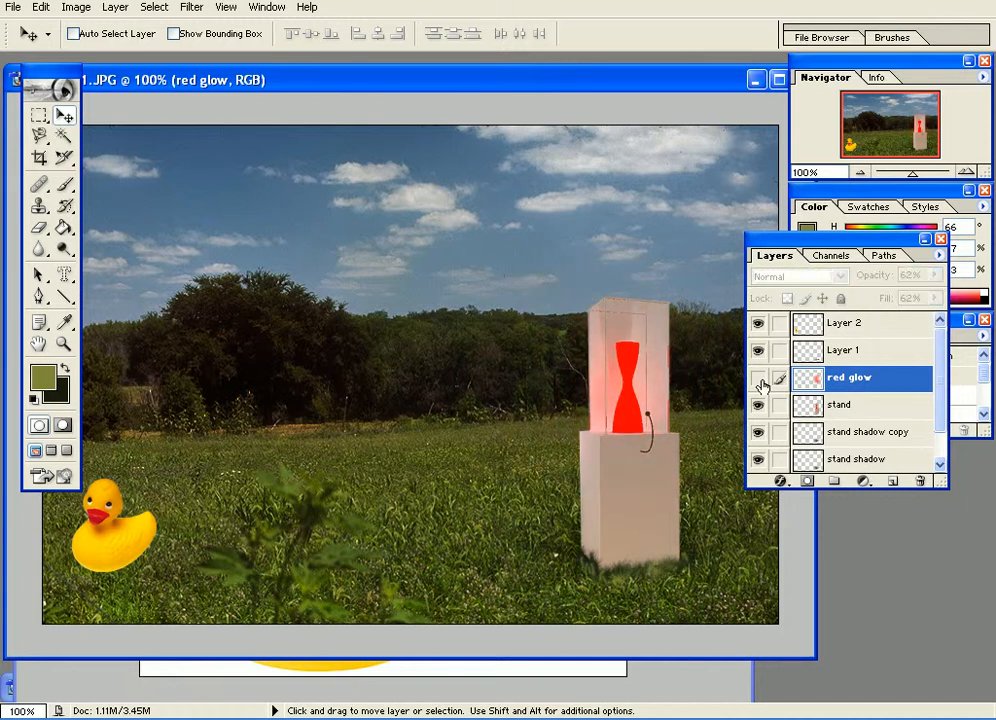
Try the Color Dodge blending mode on the red glow layer and compare the image with and without it.
click(798, 277)
click(800, 283)
key(Down)
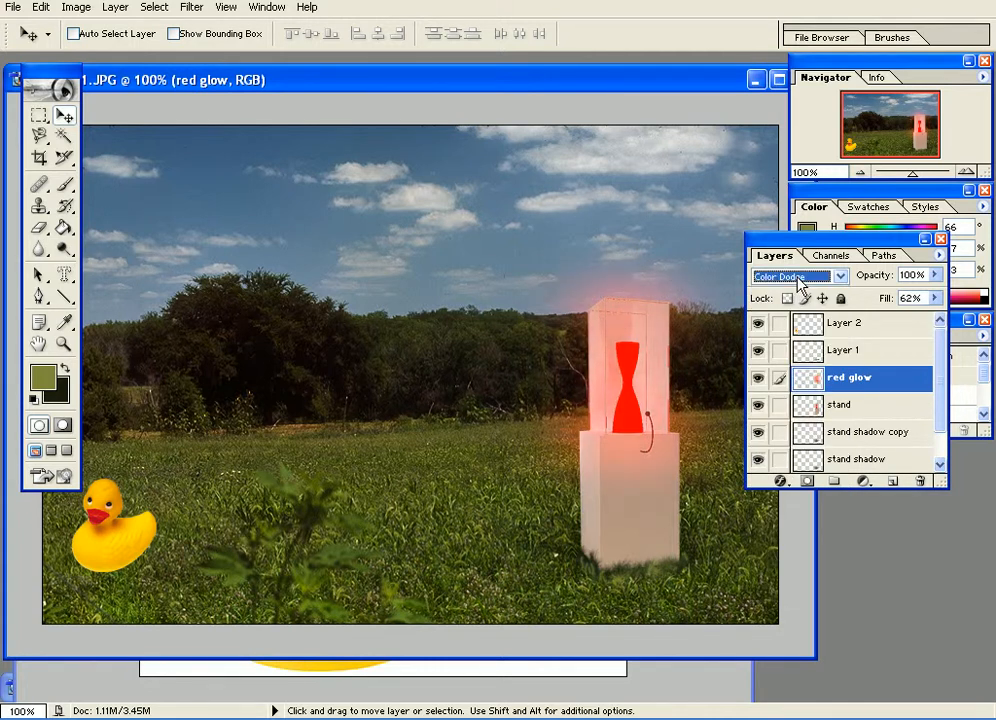
click(758, 380)
click(757, 380)
click(757, 380)
click(757, 380)
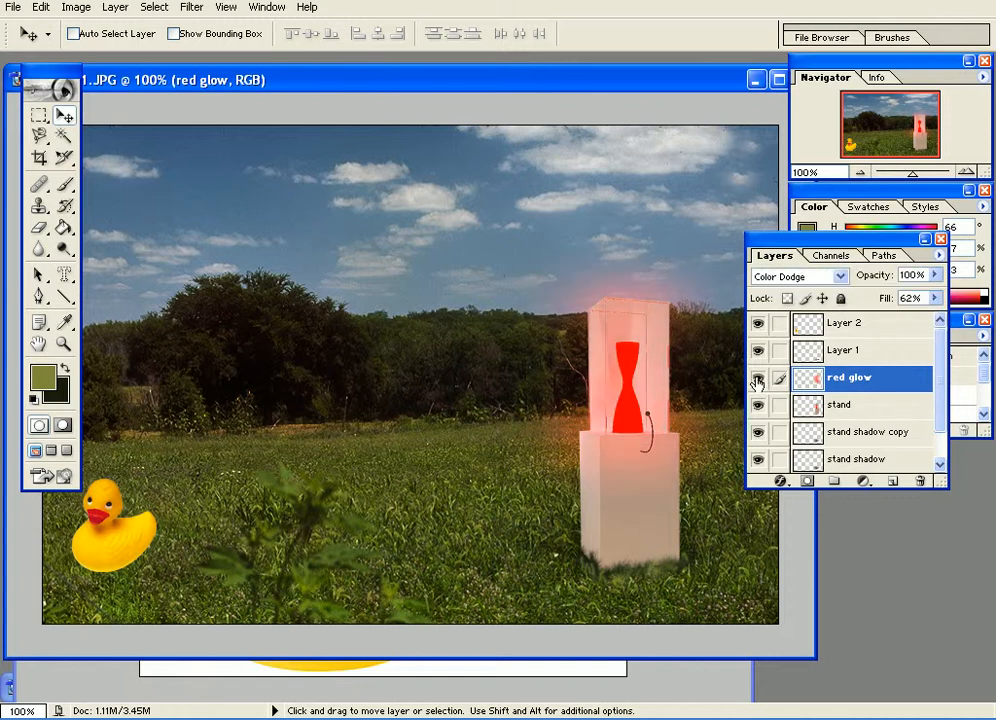
Try the remaining blending modes on the red glow layer, from Linear Dodge through Soft Light, Difference and Saturation to Luminosity.
click(775, 276)
click(775, 276)
key(Down)
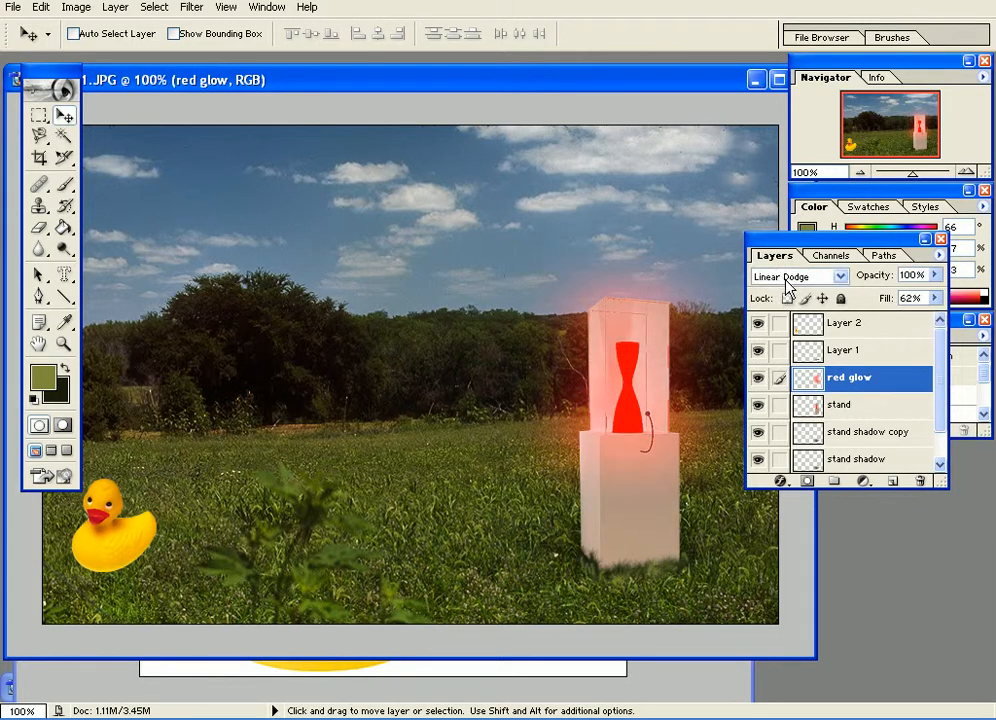
key(Down)
key(Down)
key(Down)
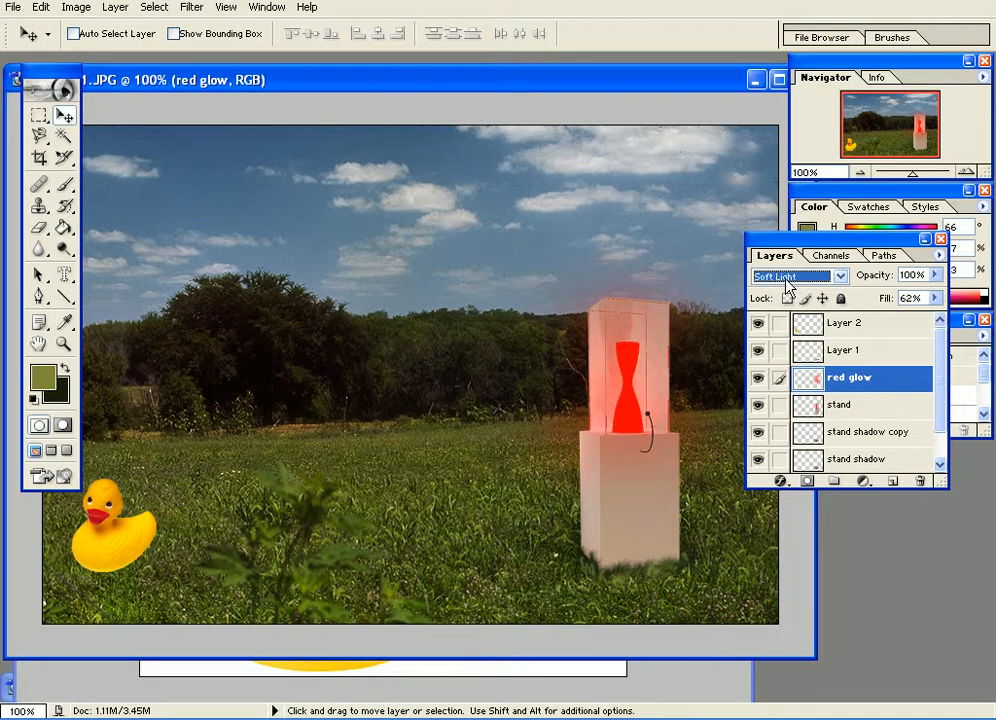
key(Down)
key(Down)
key(Down)
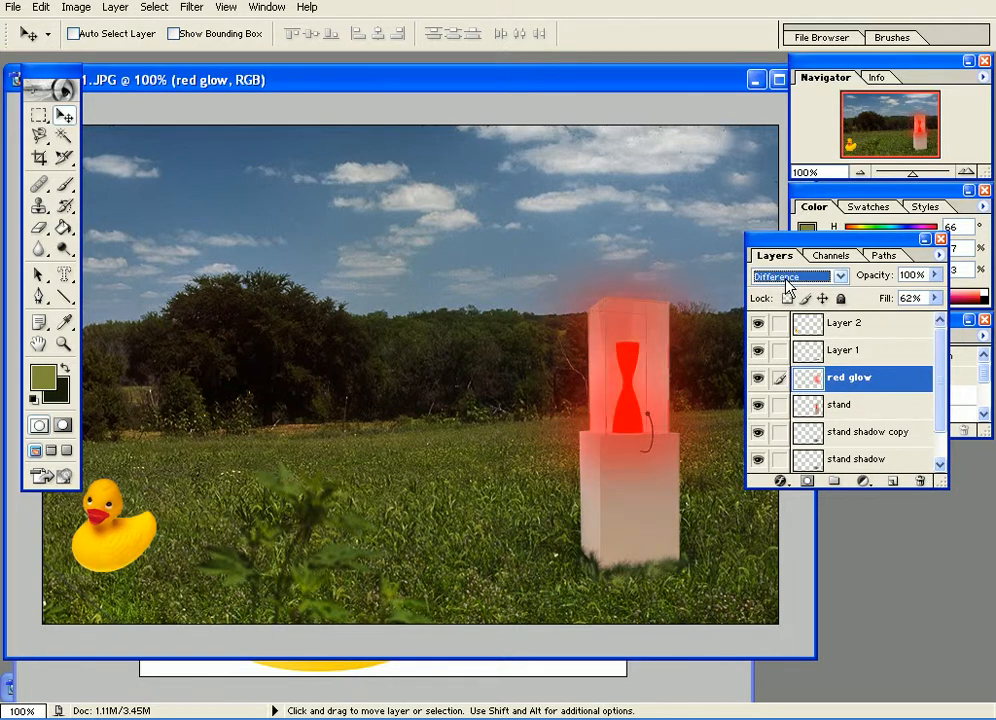
key(Down)
key(Down)
key(Down)
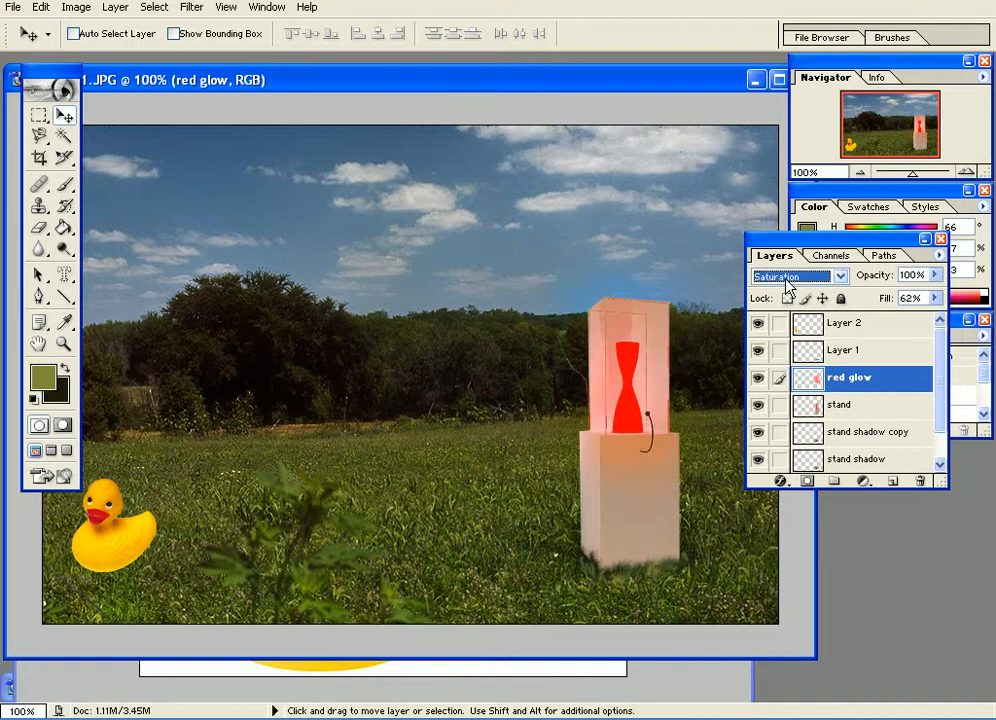
key(Down)
Set the red glow layer's blending mode to Color Dodge and check the image with the glow off and on.
click(788, 277)
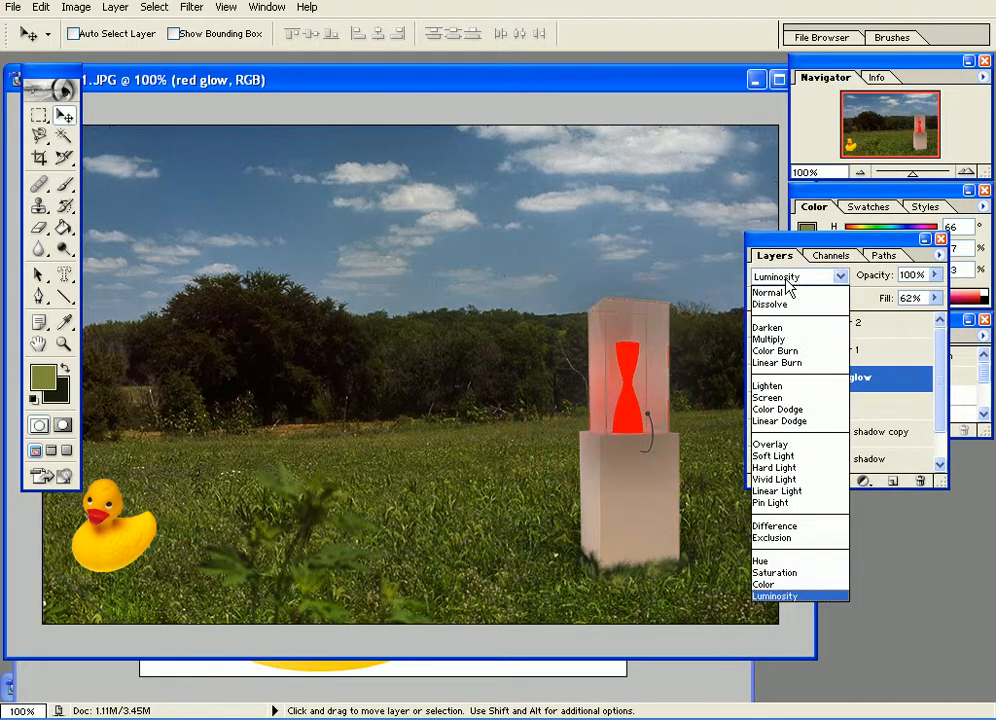
click(786, 409)
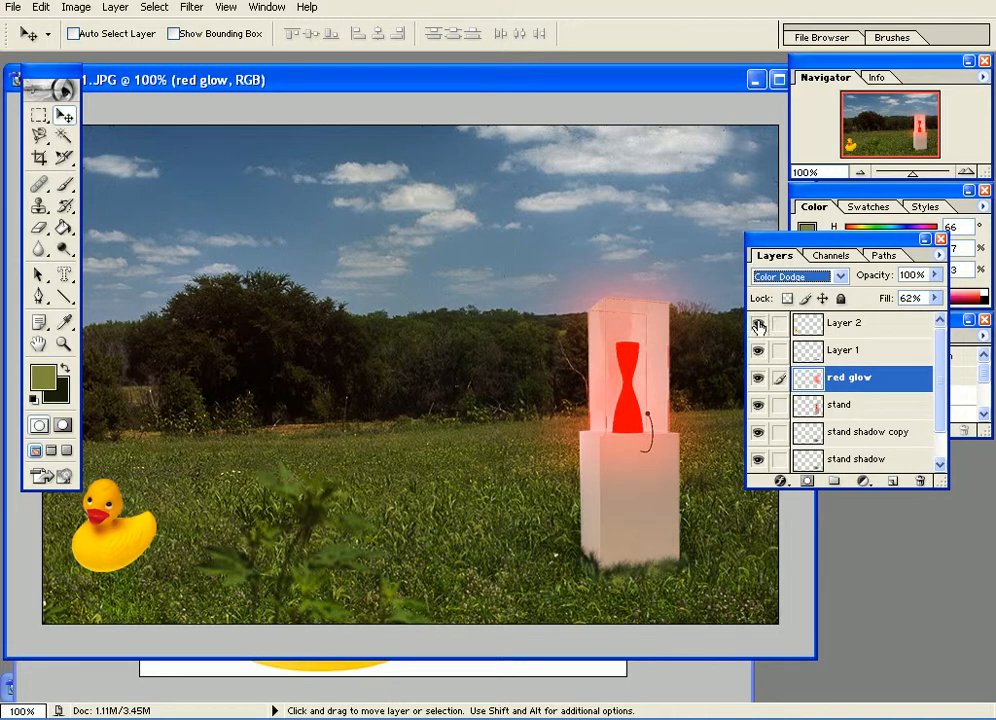
click(759, 380)
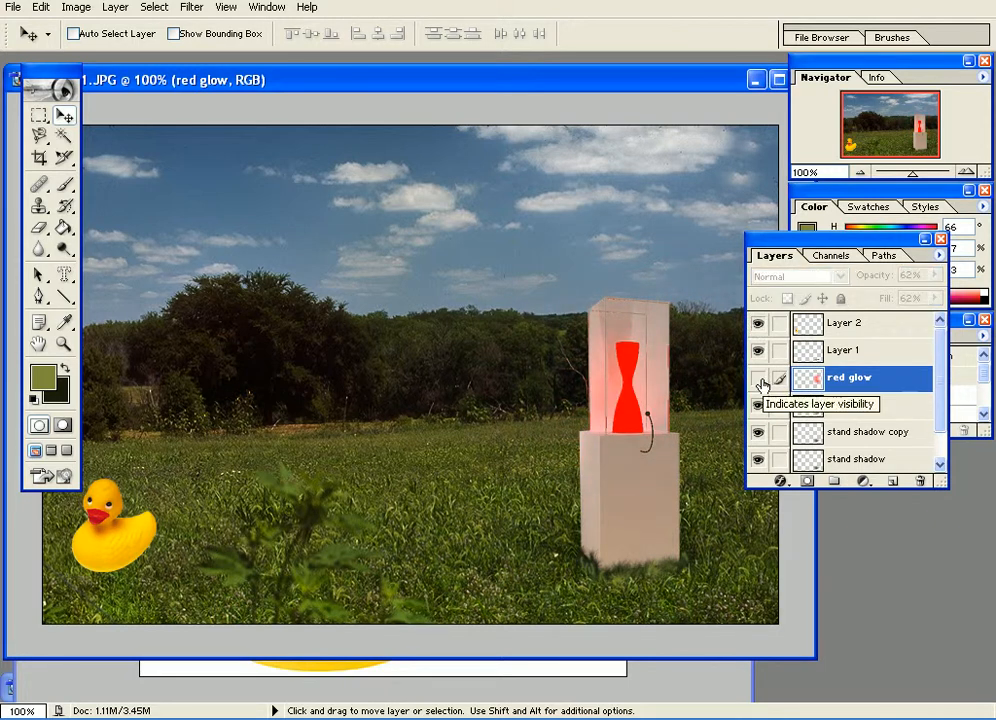
click(758, 379)
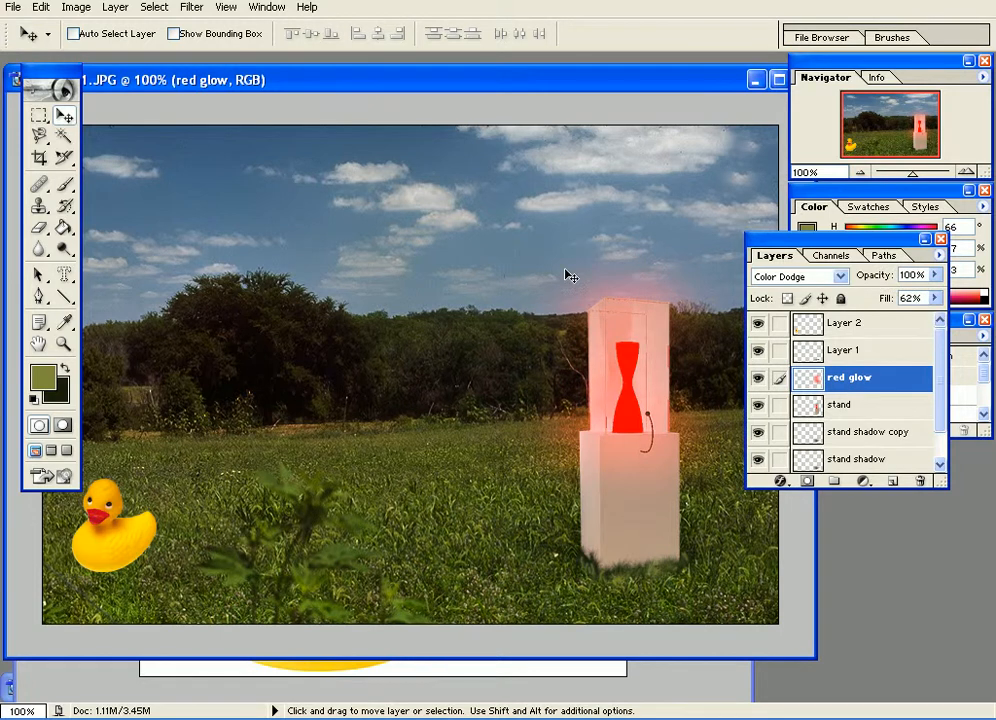